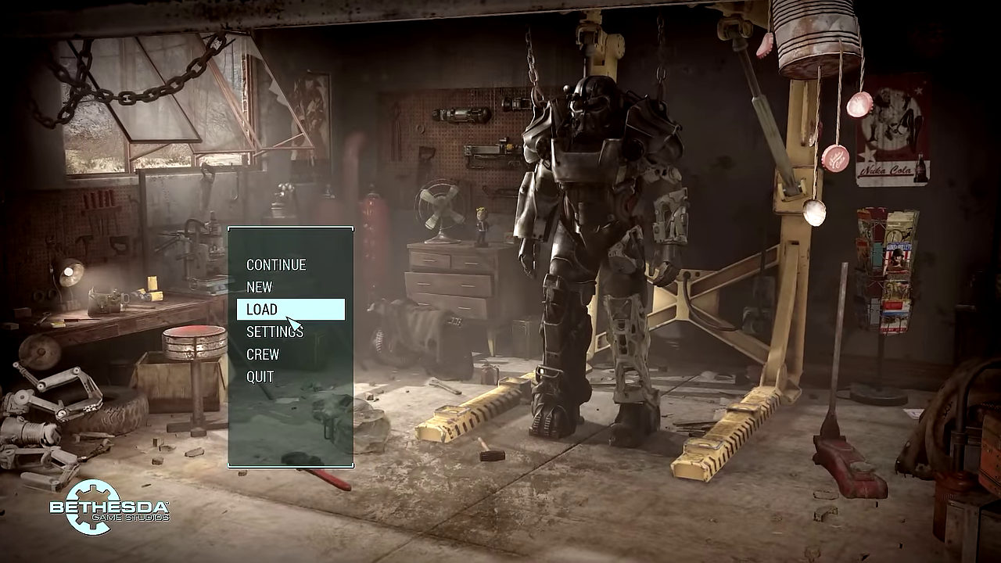
Step: View the saved games list and review the Gameplay settings from Difficulty down to Pip-Boy App Enabled
left_click(288, 318)
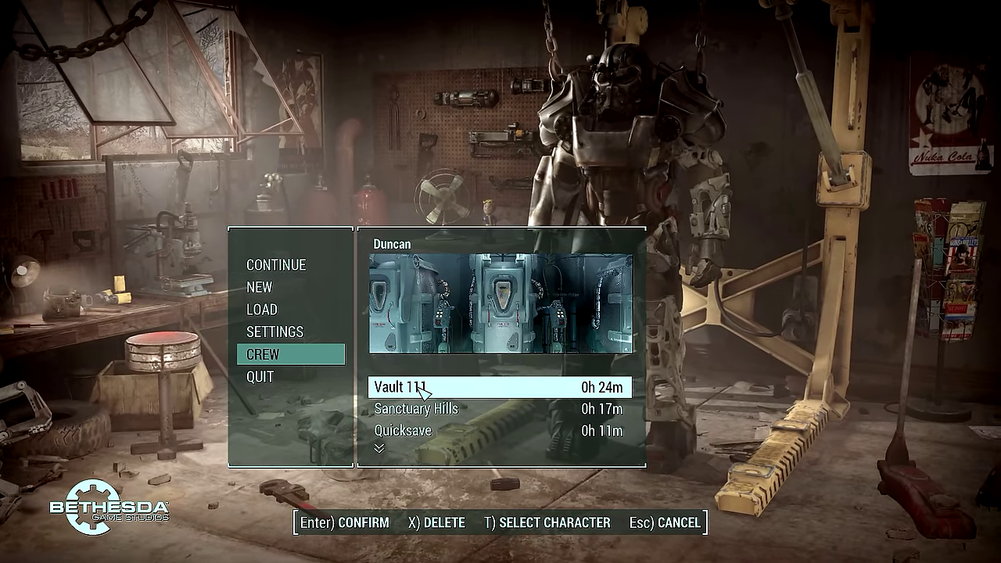
left_click(286, 333)
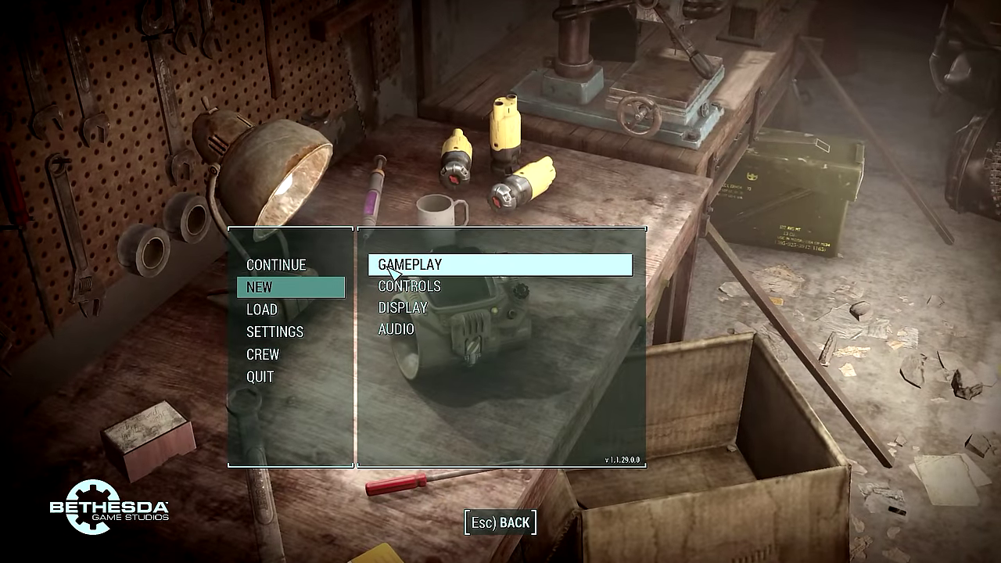
left_click(388, 266)
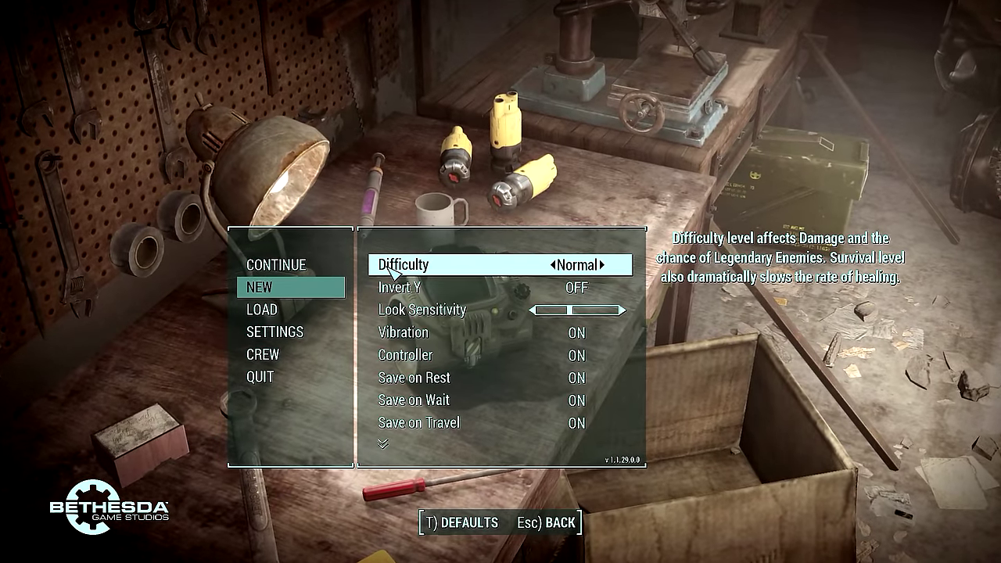
scroll(447, 353, "down", 1)
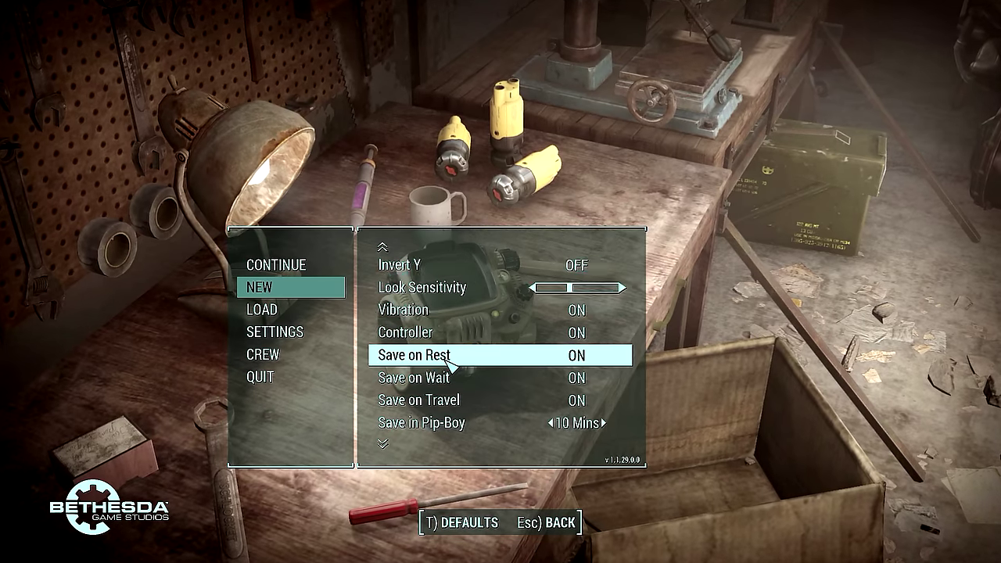
scroll(449, 359, "down", 1)
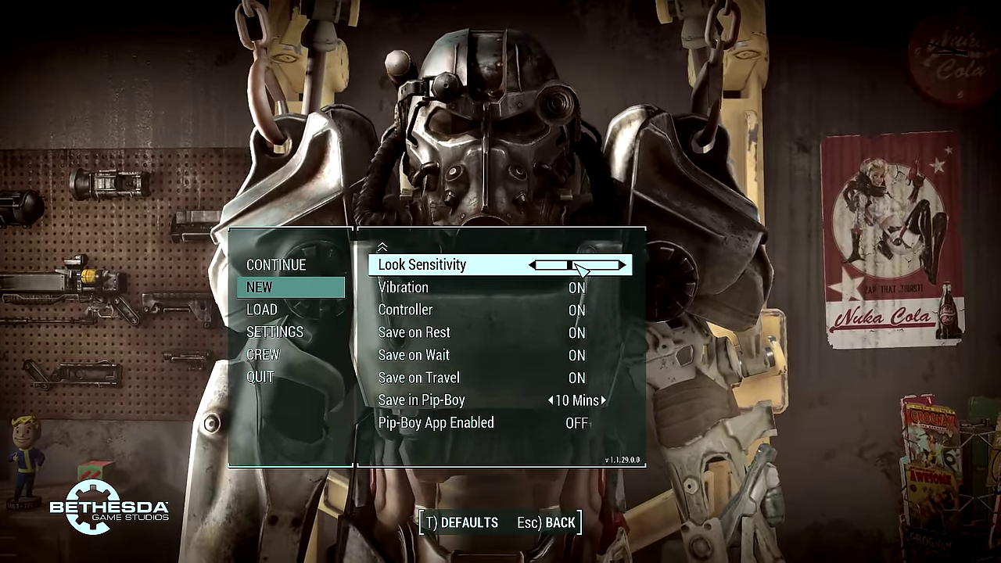
left_click(577, 268)
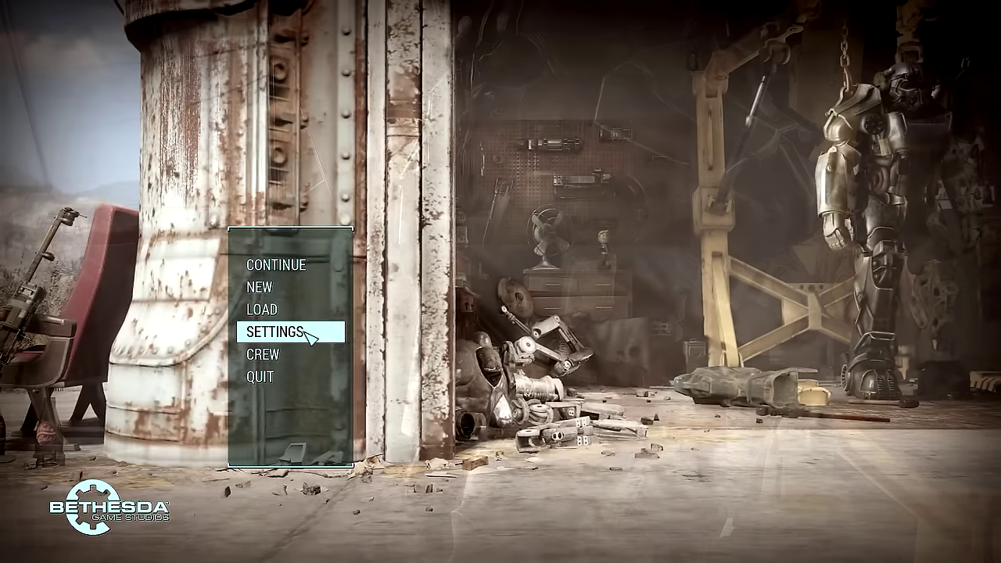
Step: Review the key bindings in the Controls settings, from movement and combat through Favorites, Quicksave and the quick-access keys
left_click(311, 331)
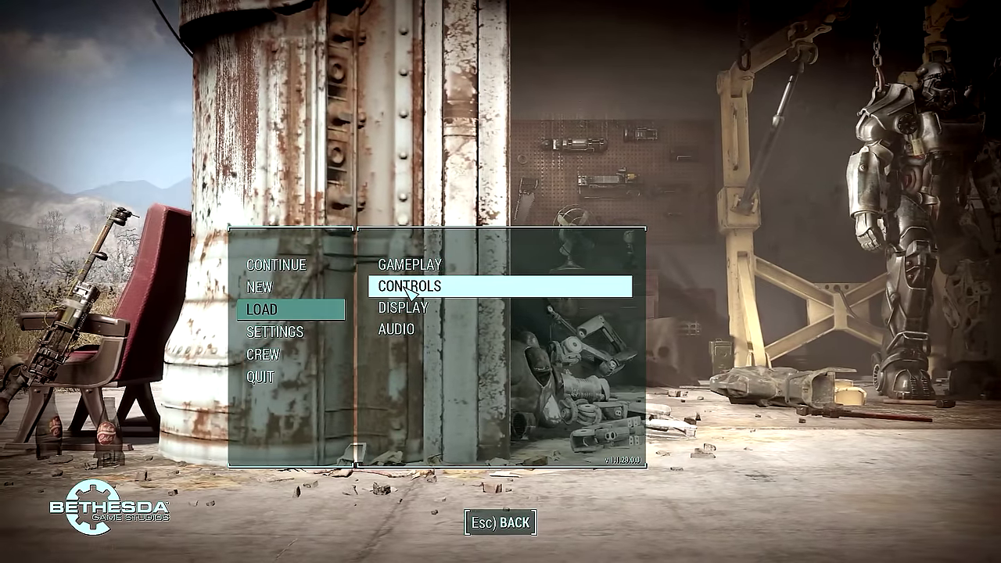
left_click(407, 287)
scroll(438, 305, "down", 2)
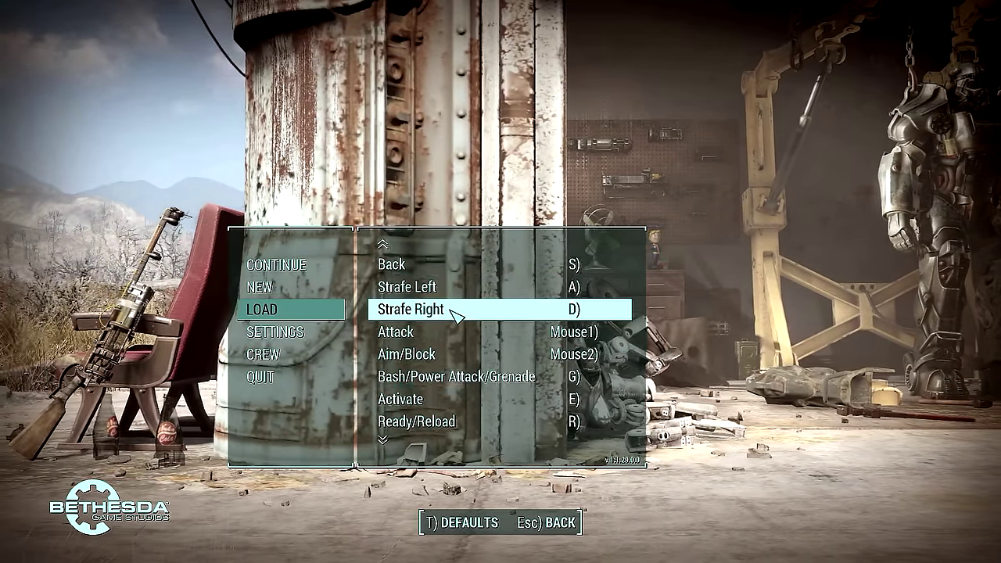
scroll(458, 319, "up", 2)
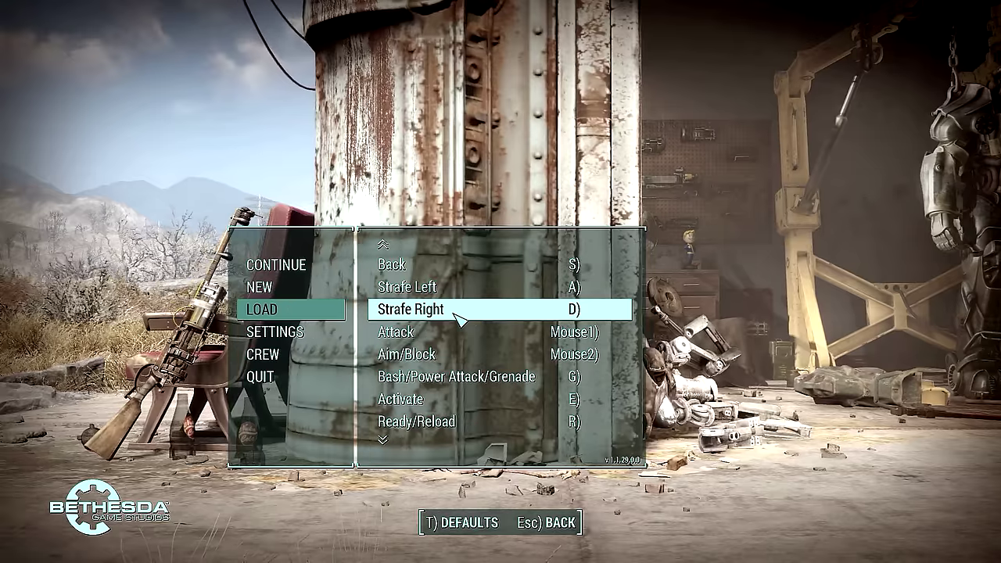
scroll(457, 319, "down", 2)
scroll(456, 316, "down", 1)
scroll(458, 316, "down", 4)
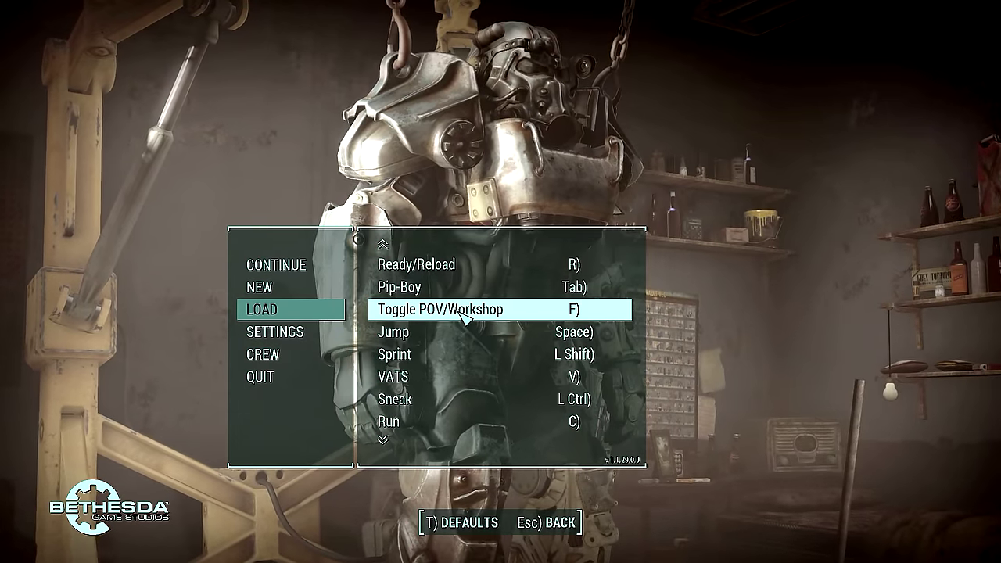
scroll(464, 317, "down", 2)
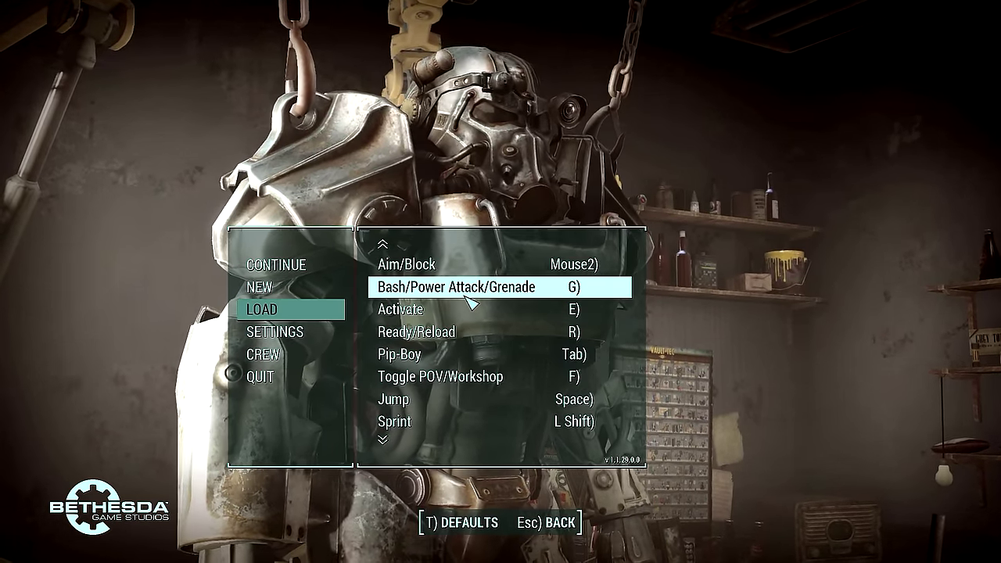
scroll(470, 301, "up", 1)
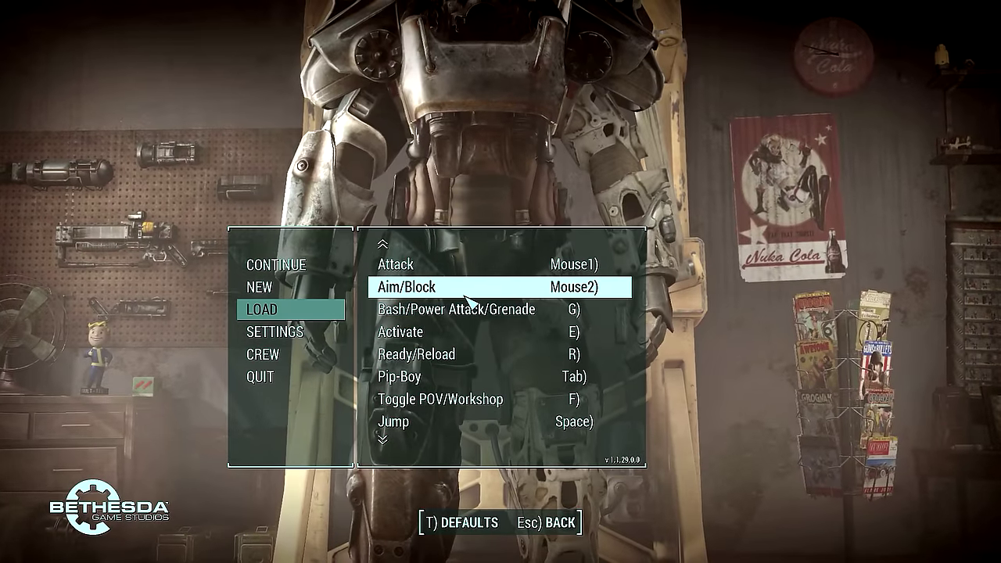
scroll(470, 301, "down", 1)
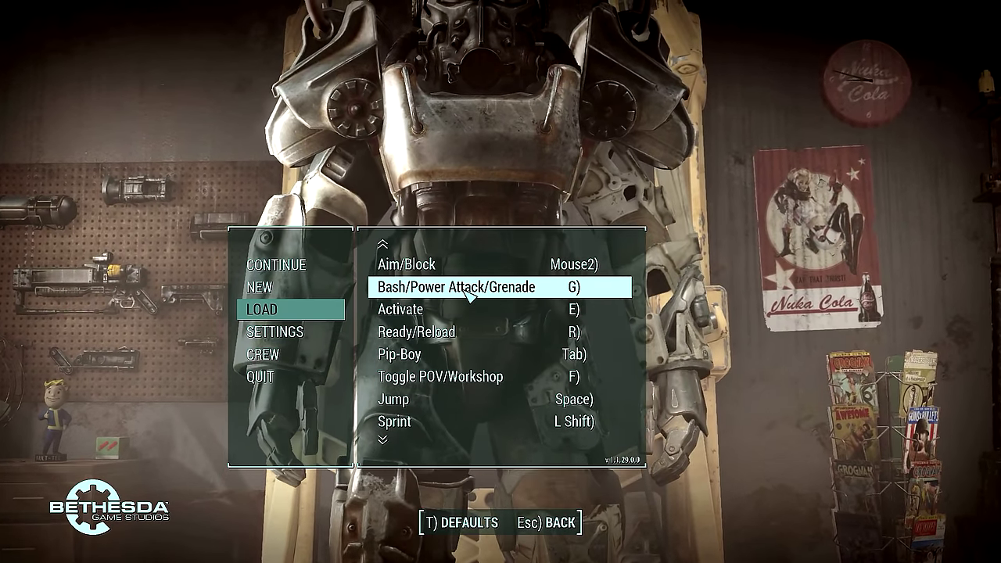
scroll(468, 294, "down", 1)
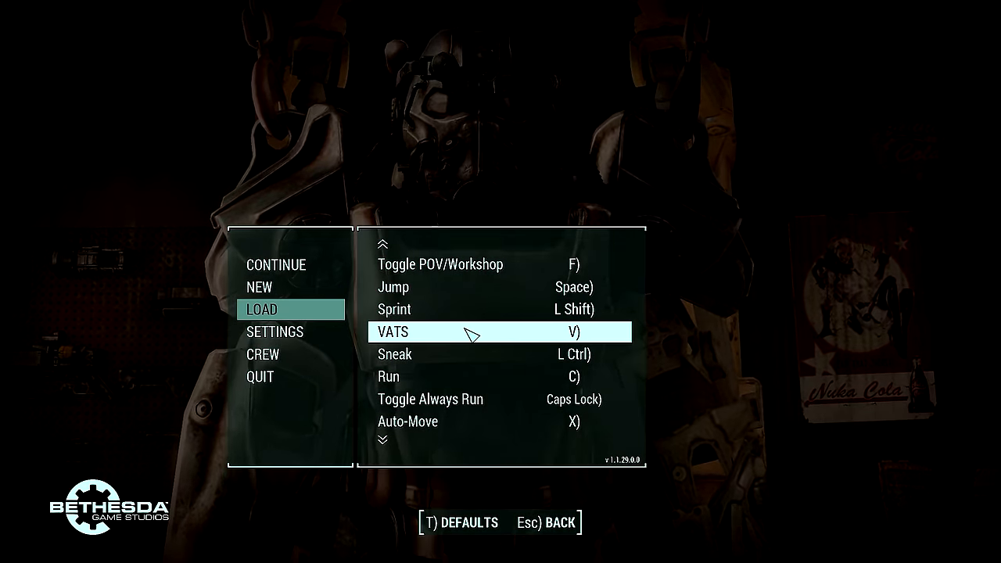
scroll(473, 333, "down", 2)
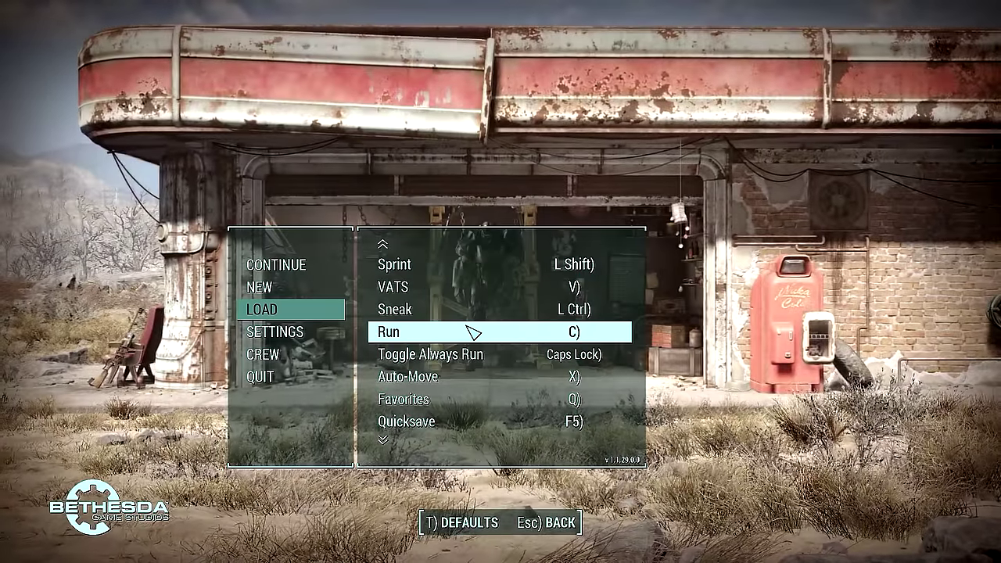
scroll(473, 332, "down", 1)
scroll(474, 332, "down", 1)
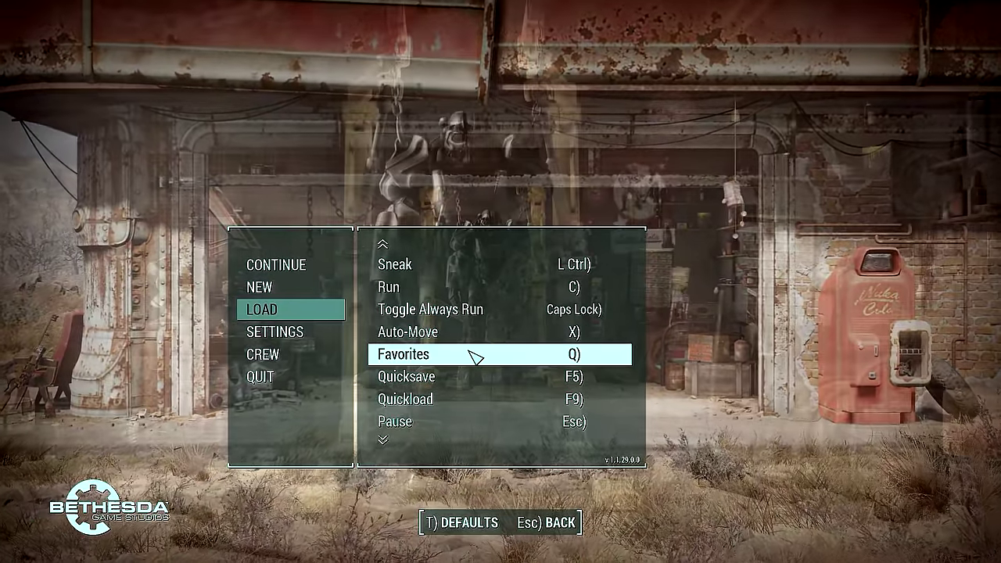
scroll(475, 357, "down", 1)
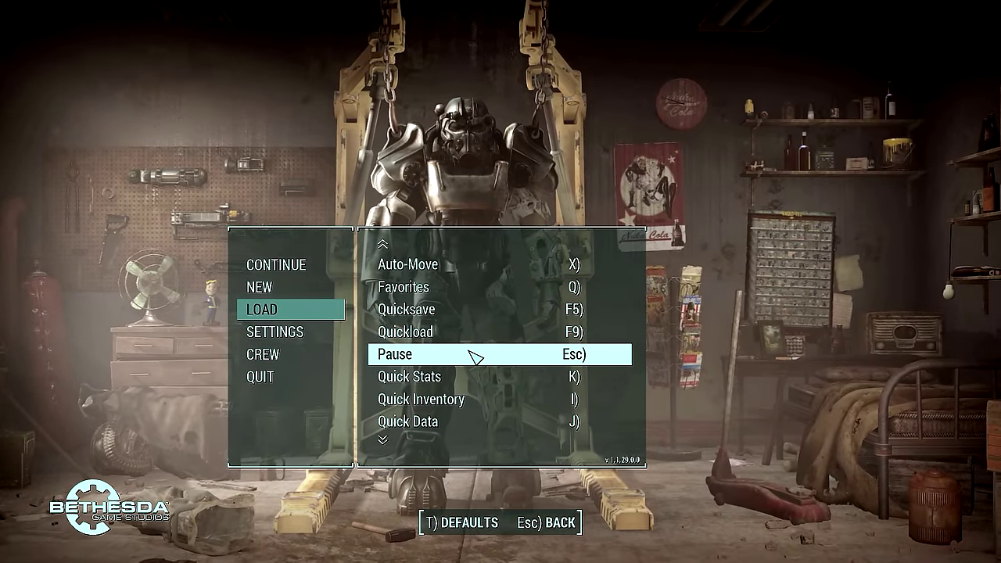
scroll(475, 357, "down", 2)
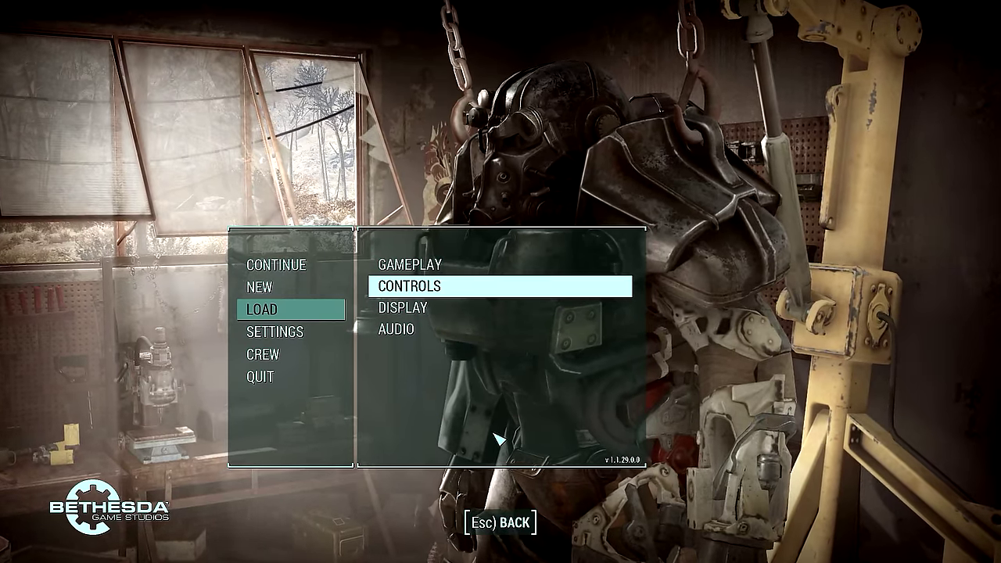
Step: Review the Display settings for fades, subtitles, HUD and Pip-Boy colors, and examine the Audio volume settings
left_click(428, 308)
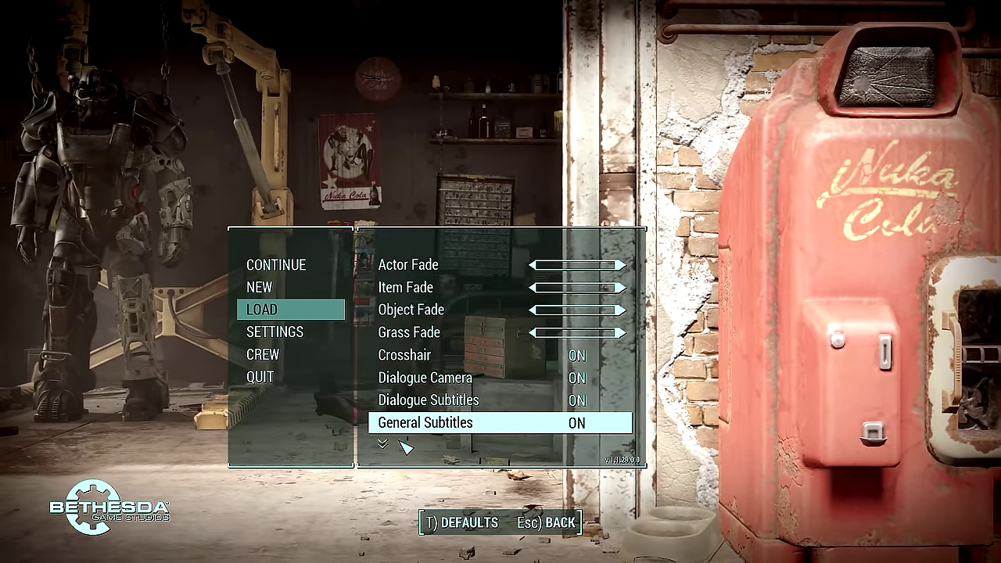
scroll(415, 429, "down", 2)
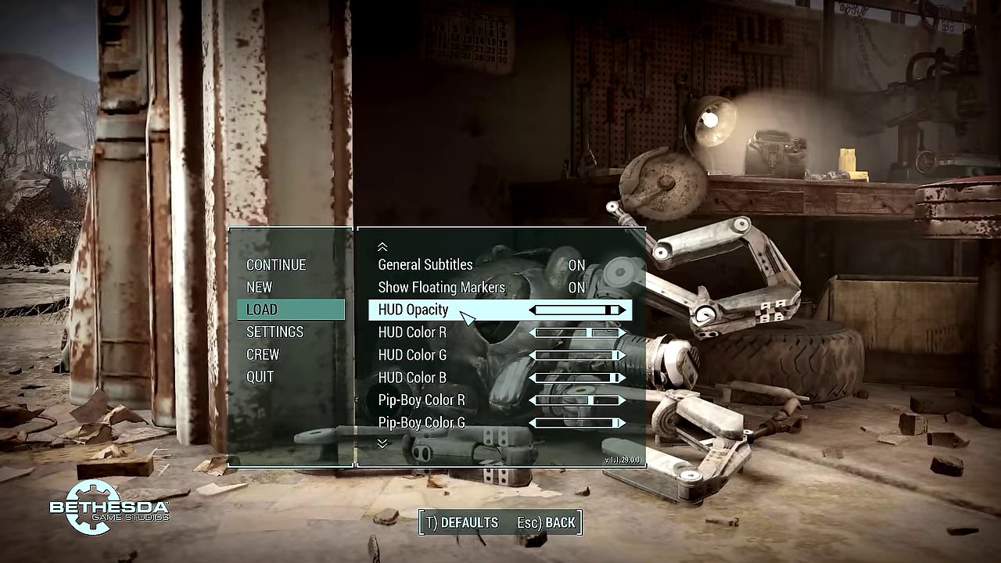
scroll(458, 317, "up", 2)
scroll(468, 313, "down", 1)
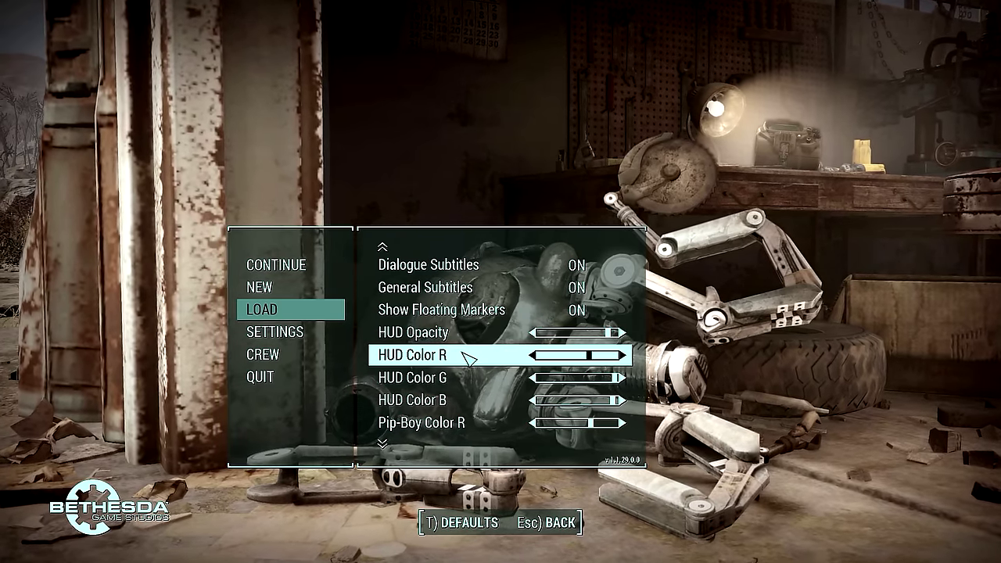
scroll(469, 357, "down", 2)
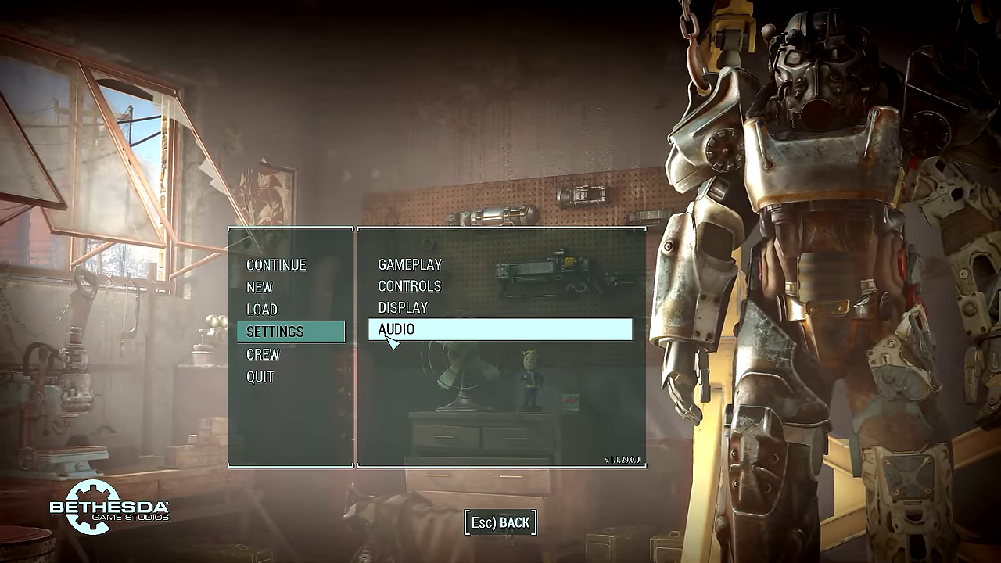
left_click(391, 329)
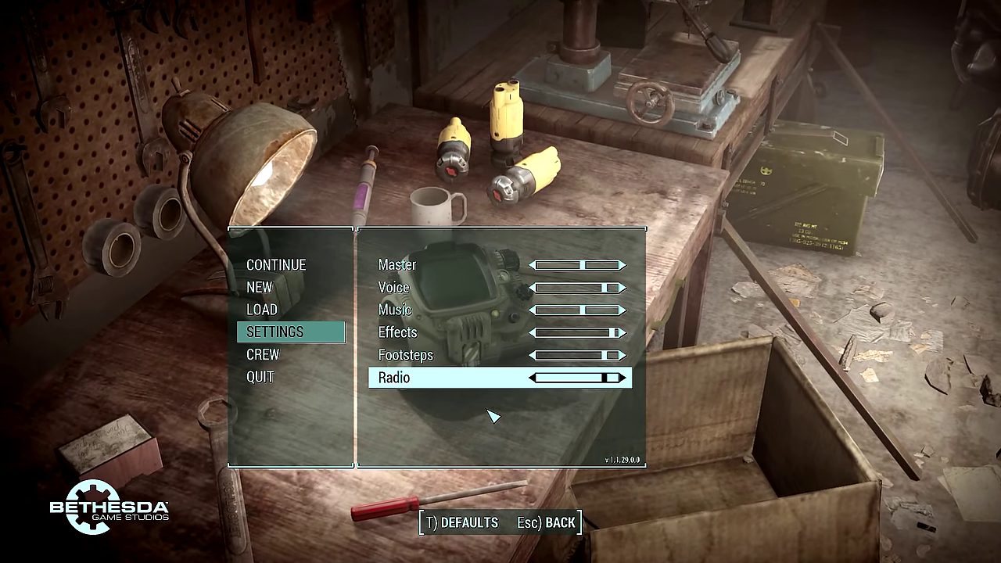
left_click(549, 522)
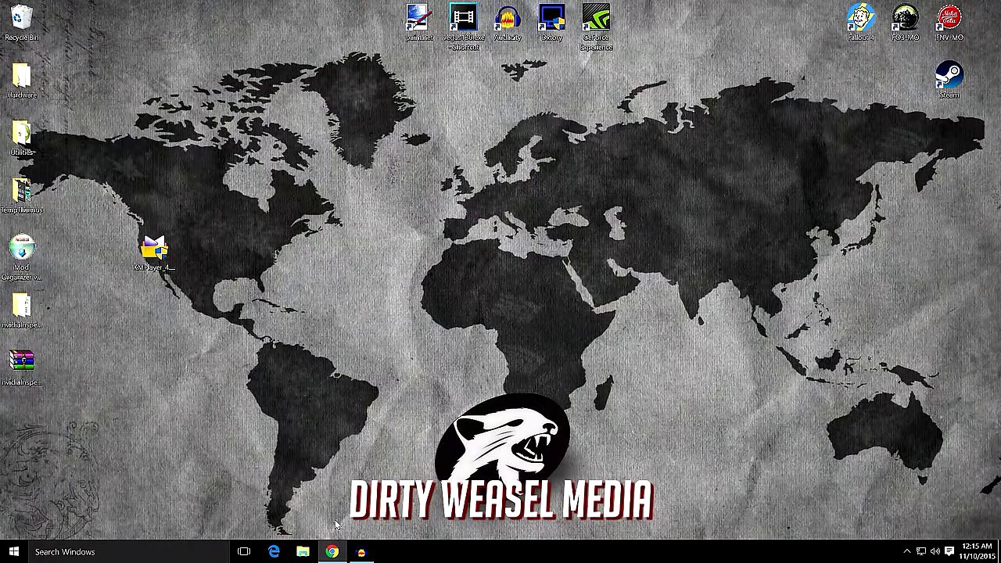
Step: Switch to Chrome and read the SPECIAL stat descriptions, derived stats and available perks in the NukaHub build calculator
left_click(331, 552)
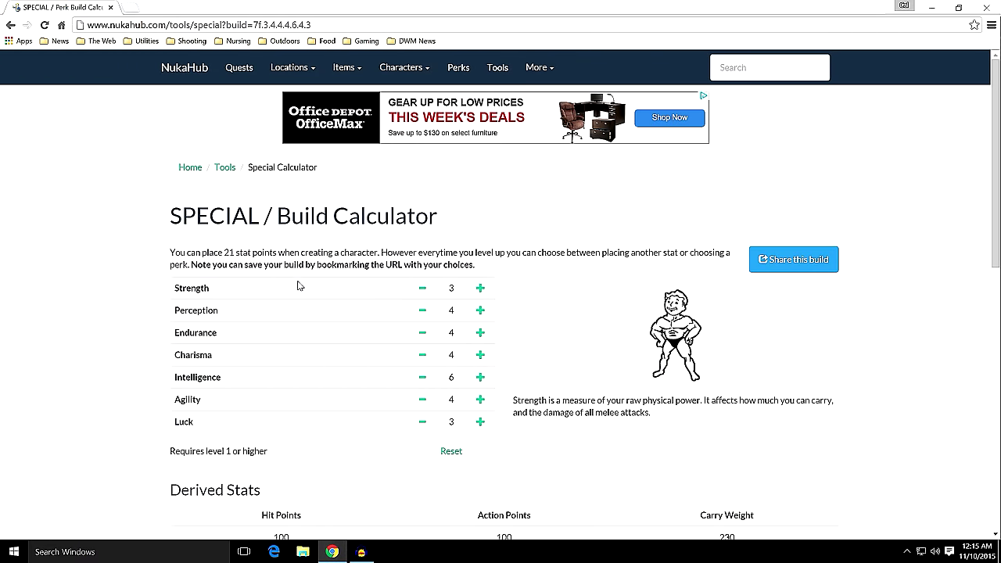
scroll(151, 290, "down", 1)
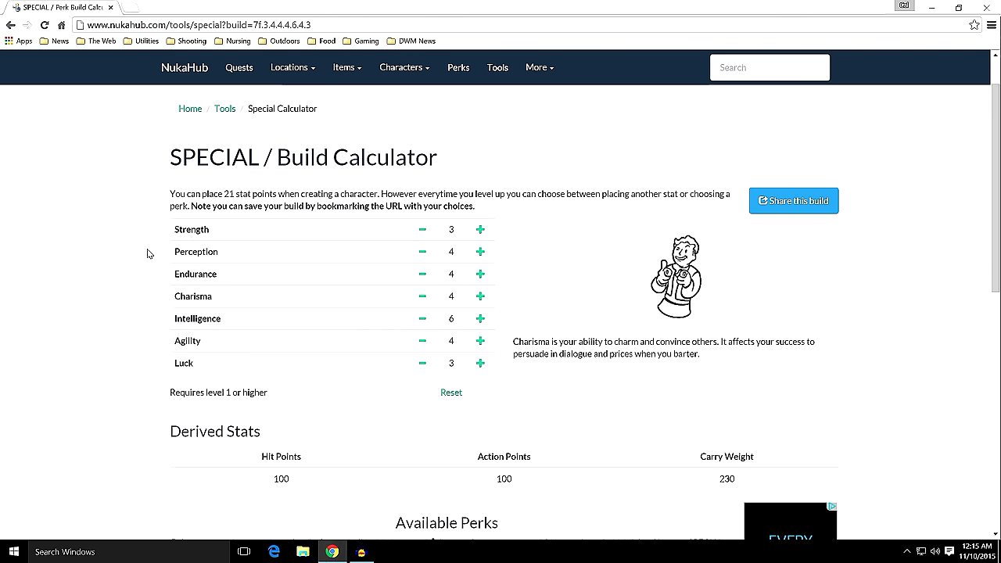
mouse_move(235, 234)
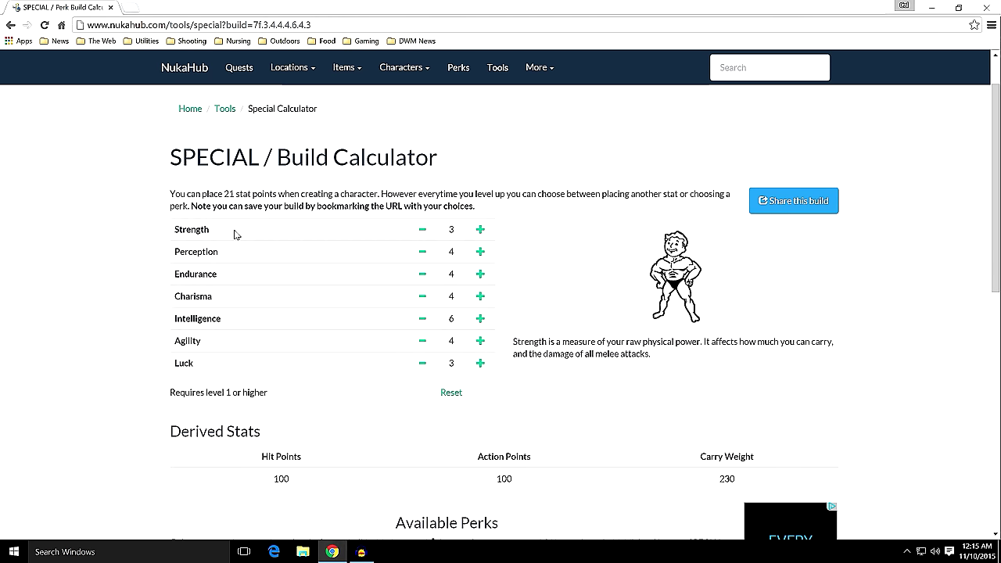
mouse_move(237, 256)
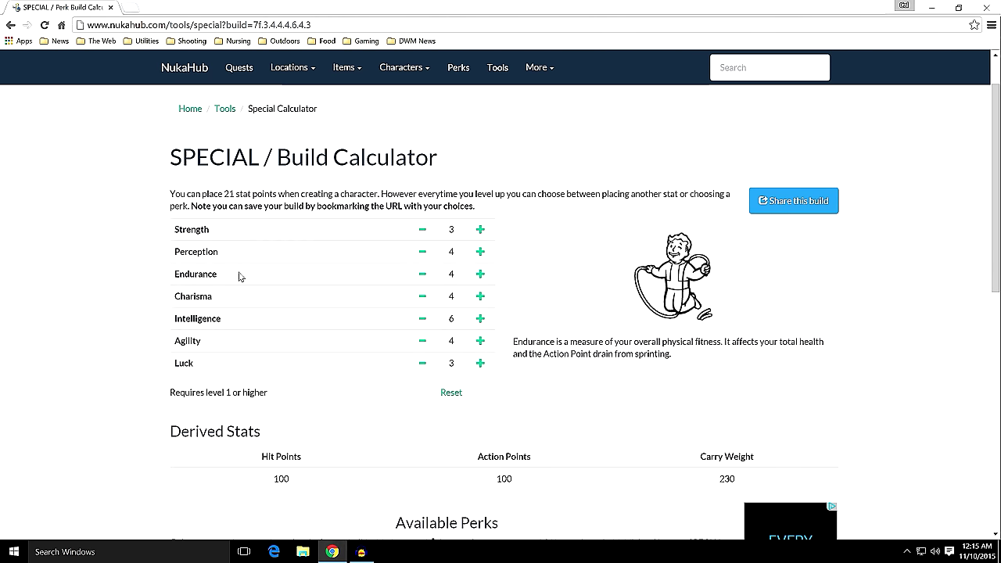
mouse_move(242, 297)
mouse_move(250, 319)
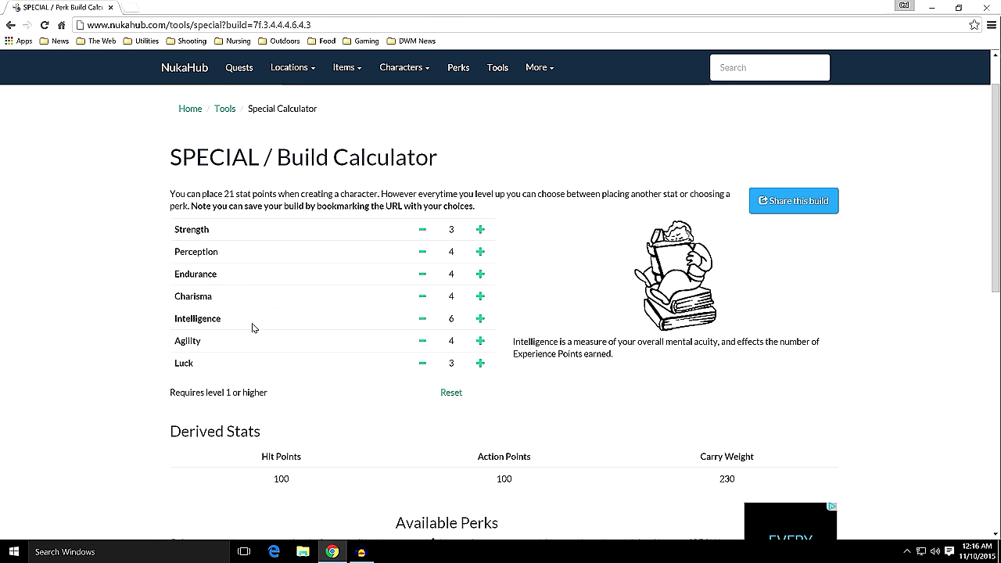
mouse_move(257, 341)
mouse_move(259, 358)
scroll(156, 315, "down", 2)
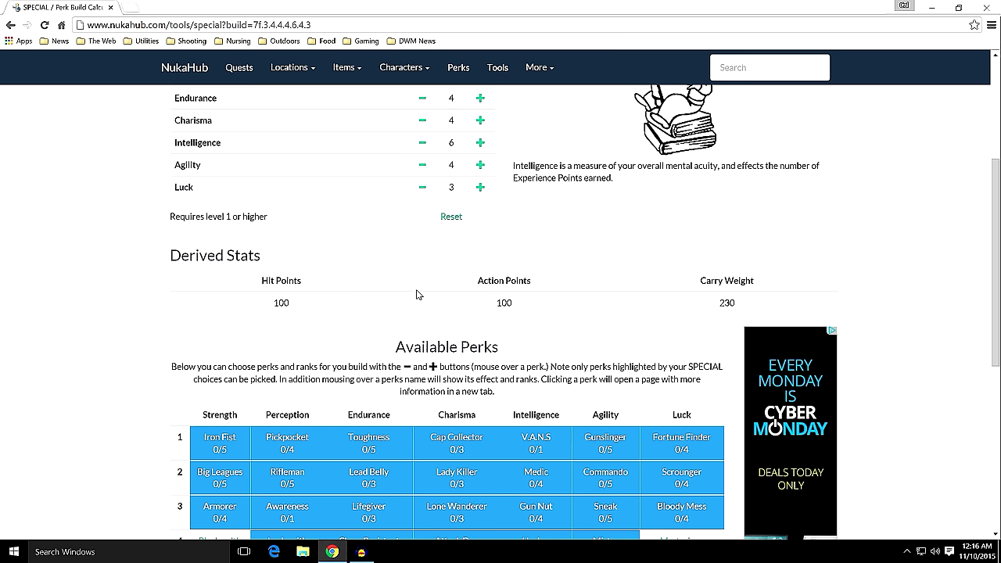
scroll(414, 289, "up", 2)
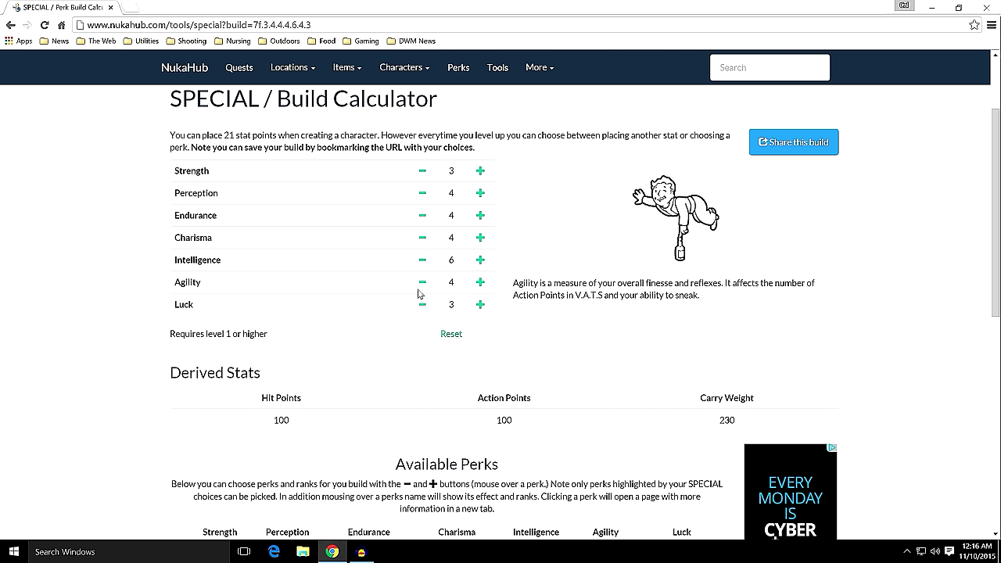
Step: Try moving one point from Agility to Strength, giving Agility 3 and Strength 4, and restore the original distribution
left_click(422, 282)
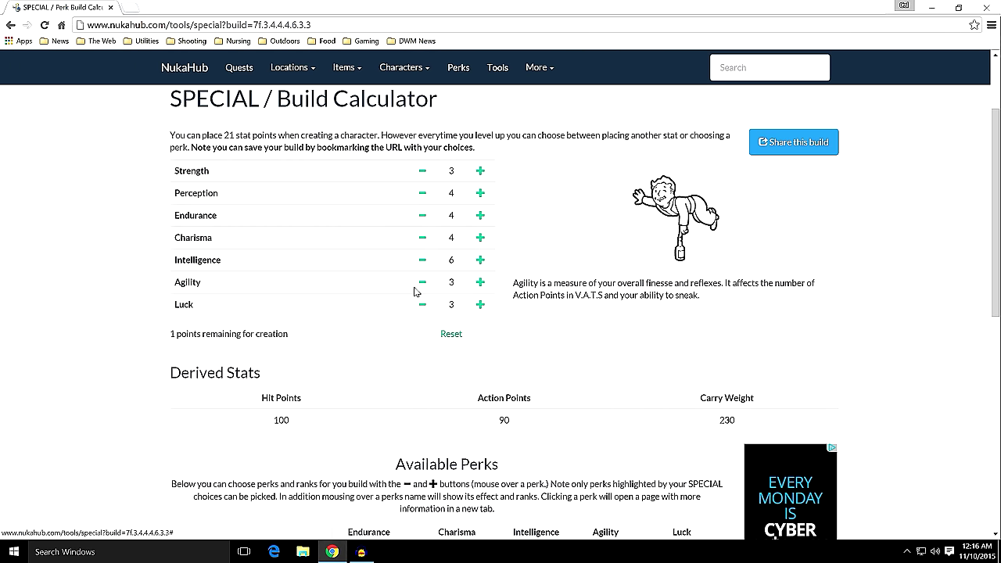
left_click(482, 172)
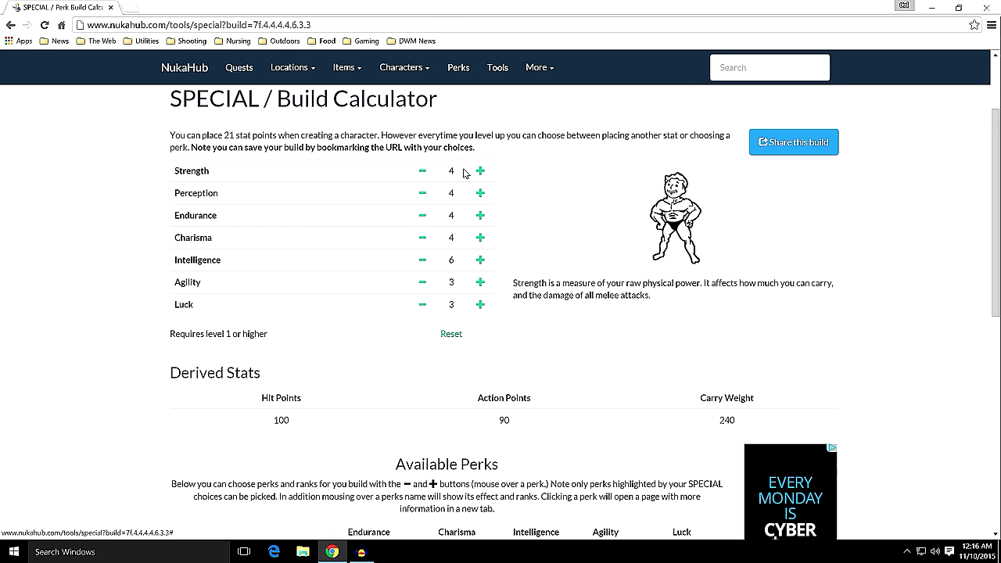
left_click(422, 171)
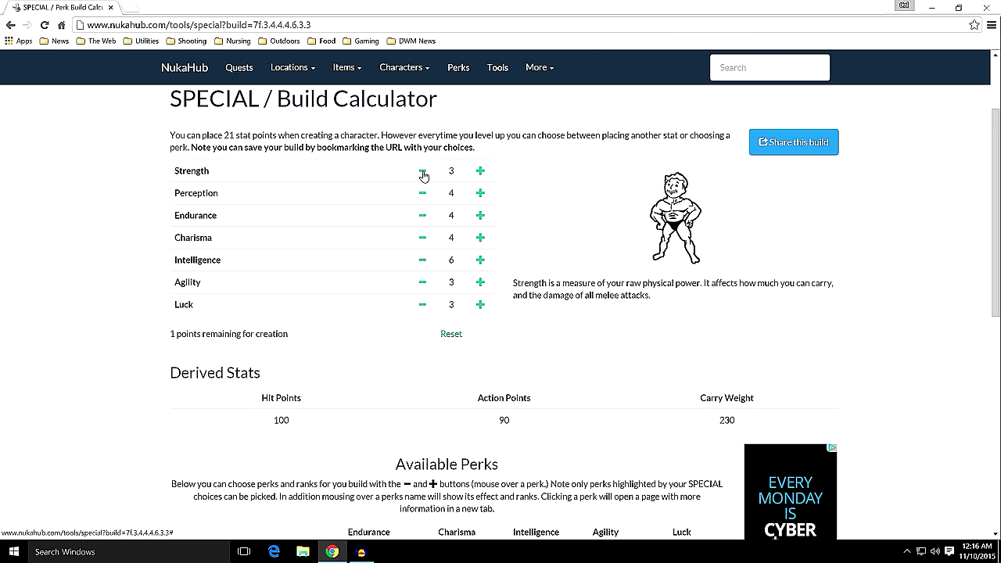
left_click(480, 283)
scroll(363, 283, "down", 3)
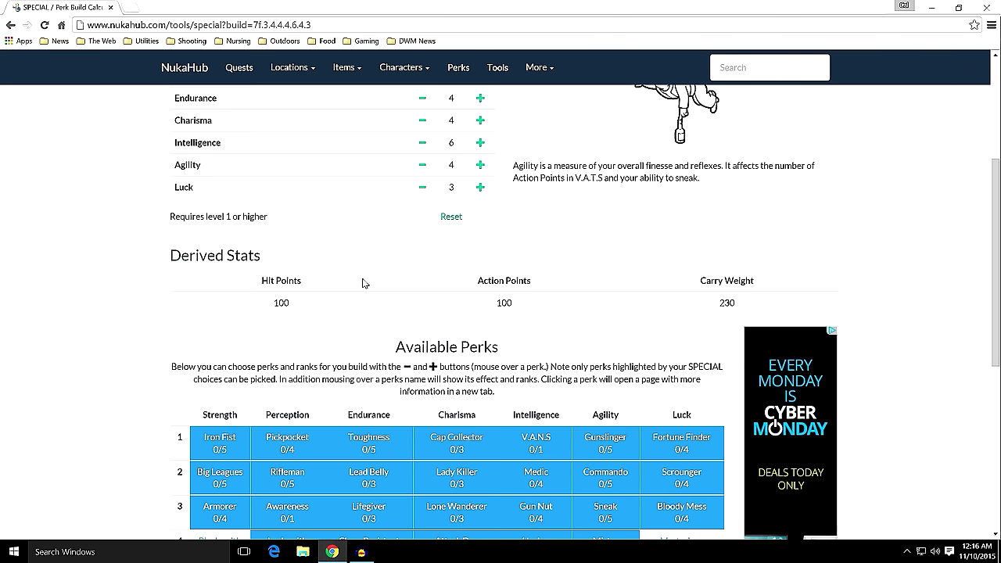
Step: Examine the highlighted Strength, Perception, Endurance and Charisma perks in rows 1 to 4 of the Available Perks chart, including Armorer, Chem Resistant and Attack Dog
scroll(149, 280, "down", 2)
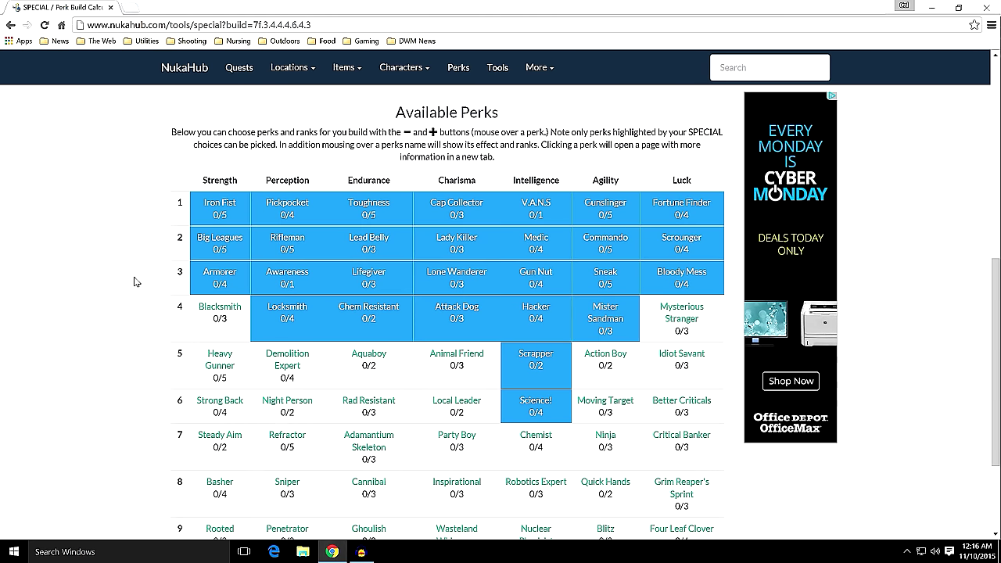
mouse_move(191, 211)
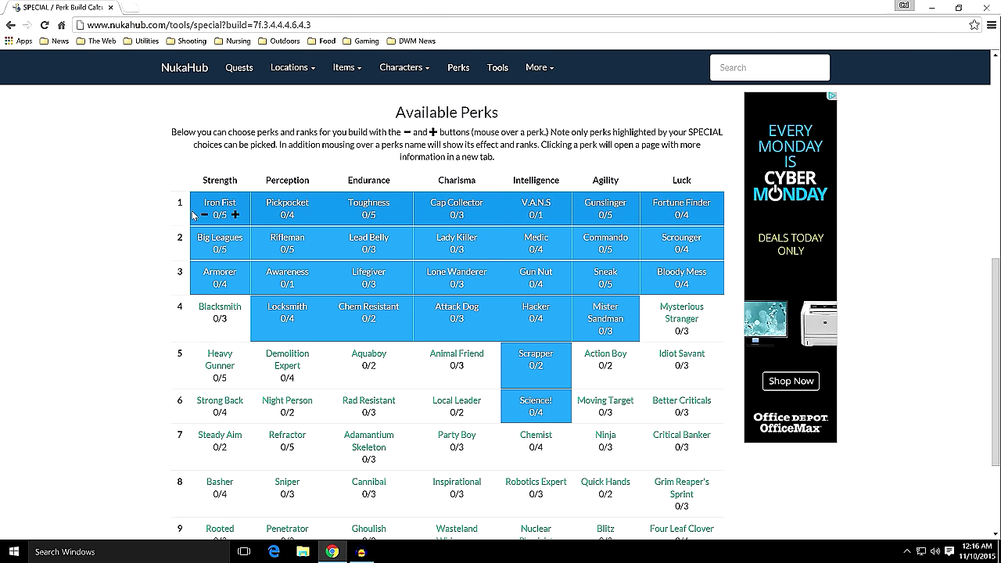
mouse_move(197, 274)
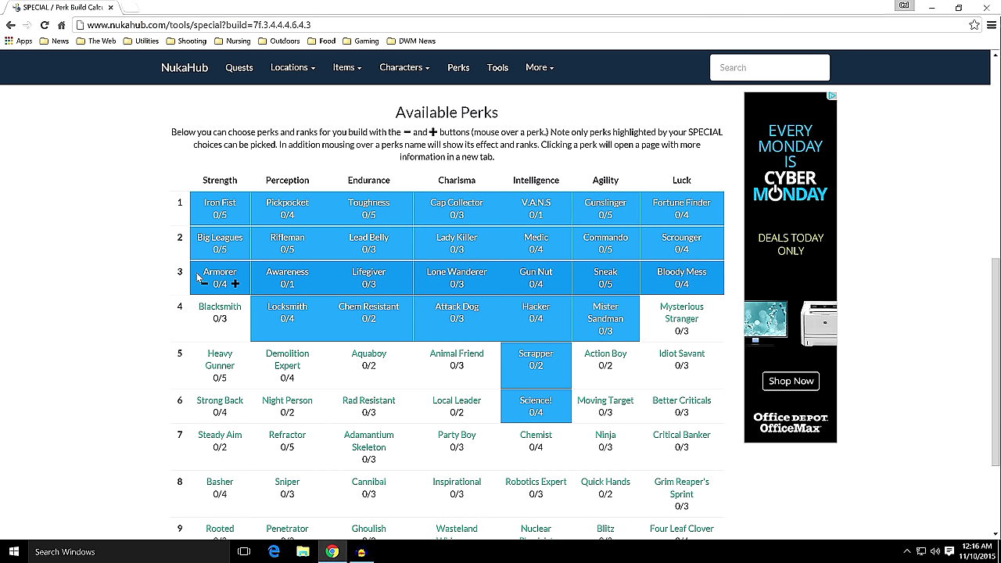
mouse_move(200, 305)
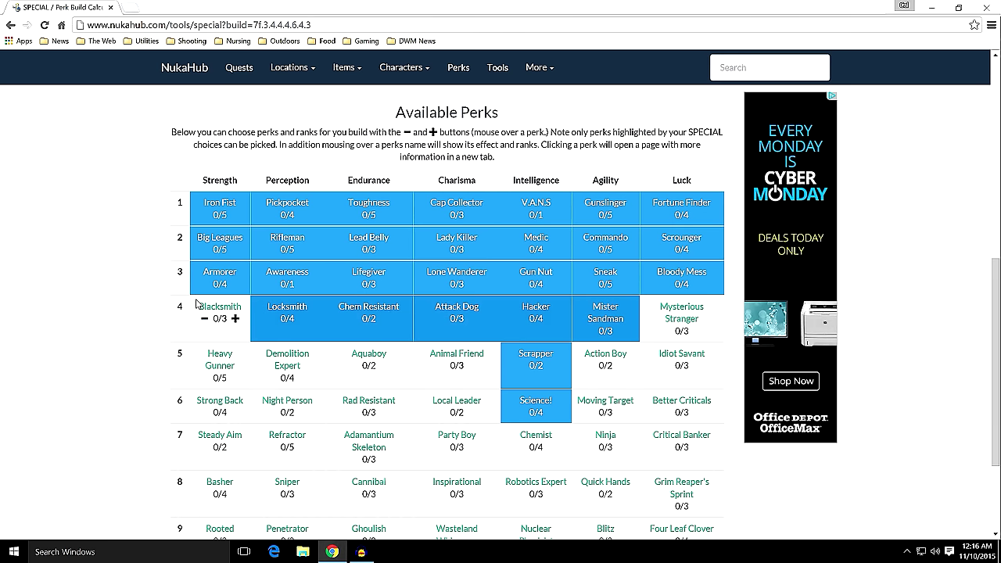
mouse_move(206, 245)
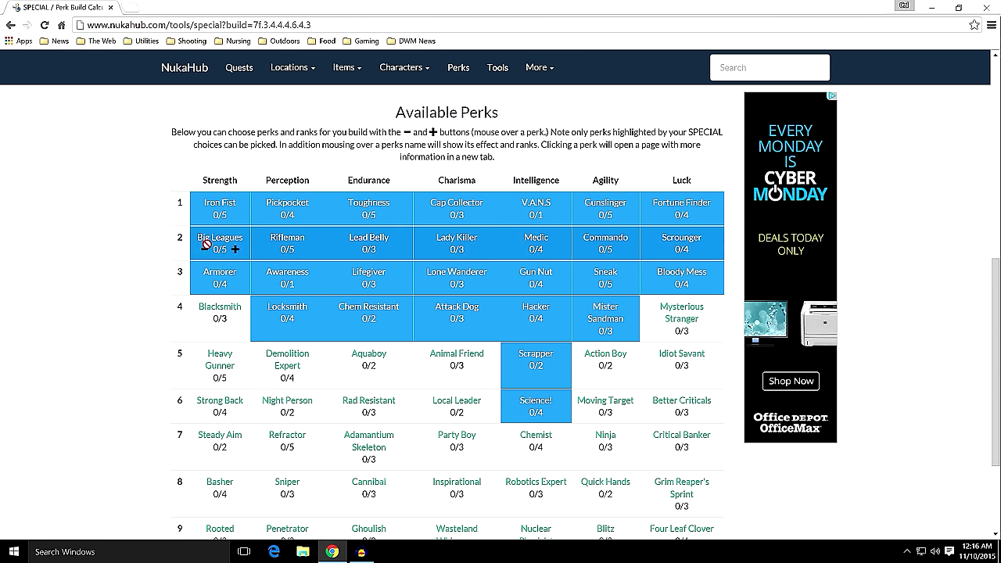
mouse_move(281, 205)
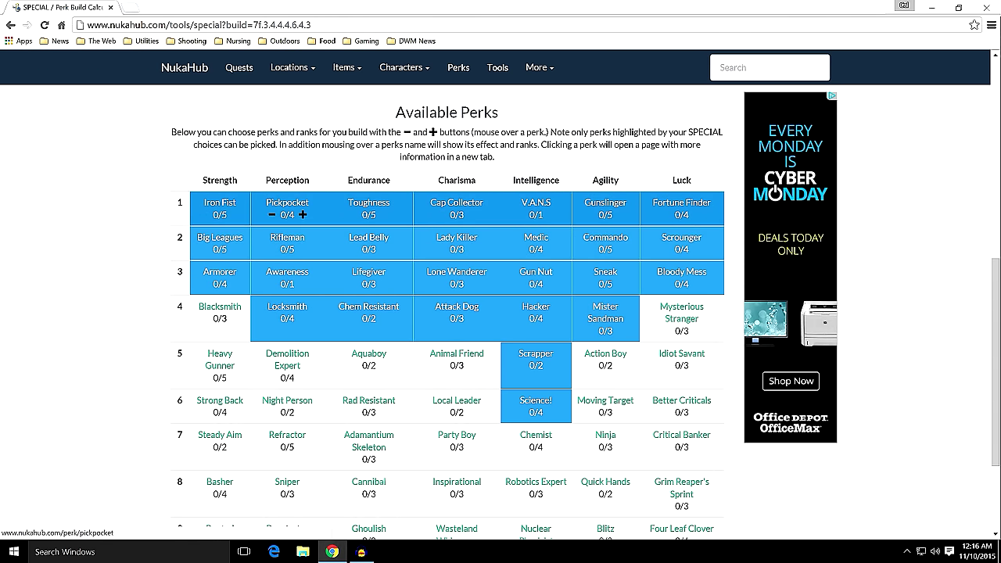
mouse_move(329, 277)
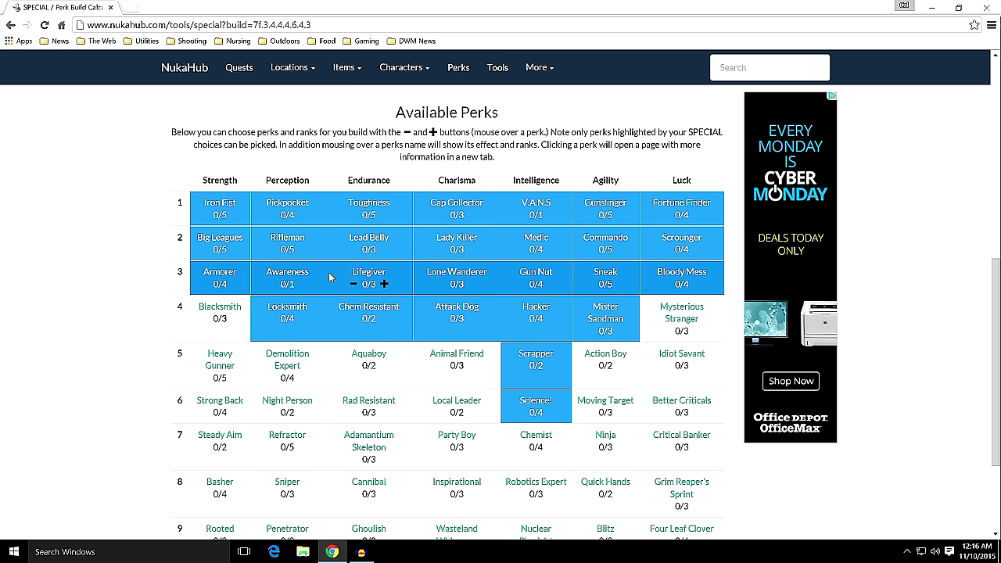
mouse_move(329, 307)
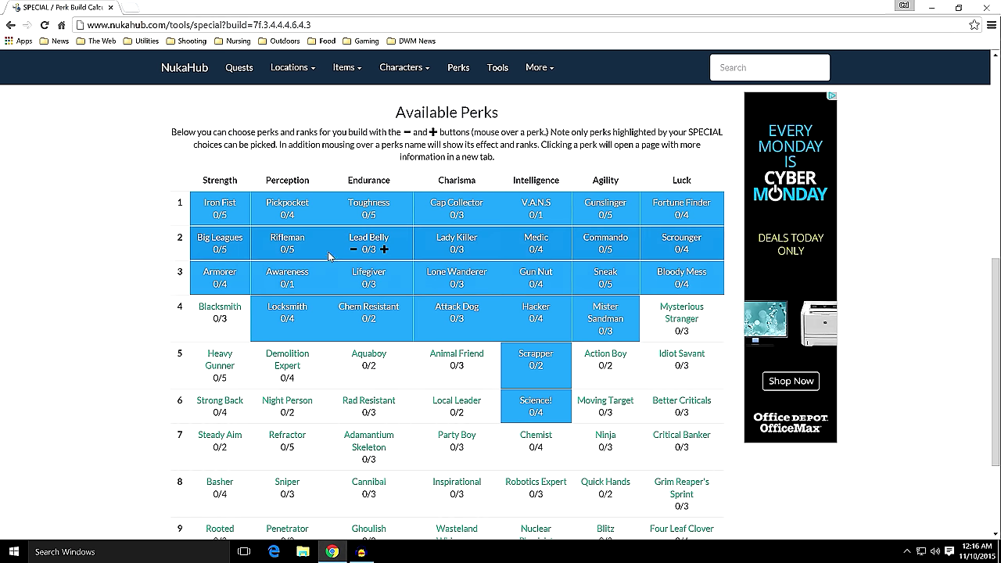
mouse_move(334, 244)
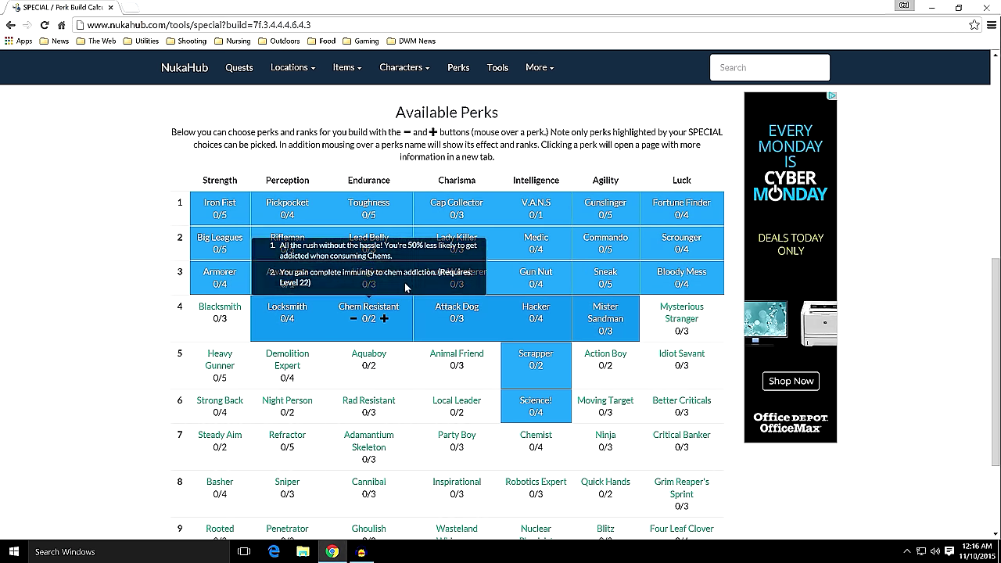
mouse_move(418, 219)
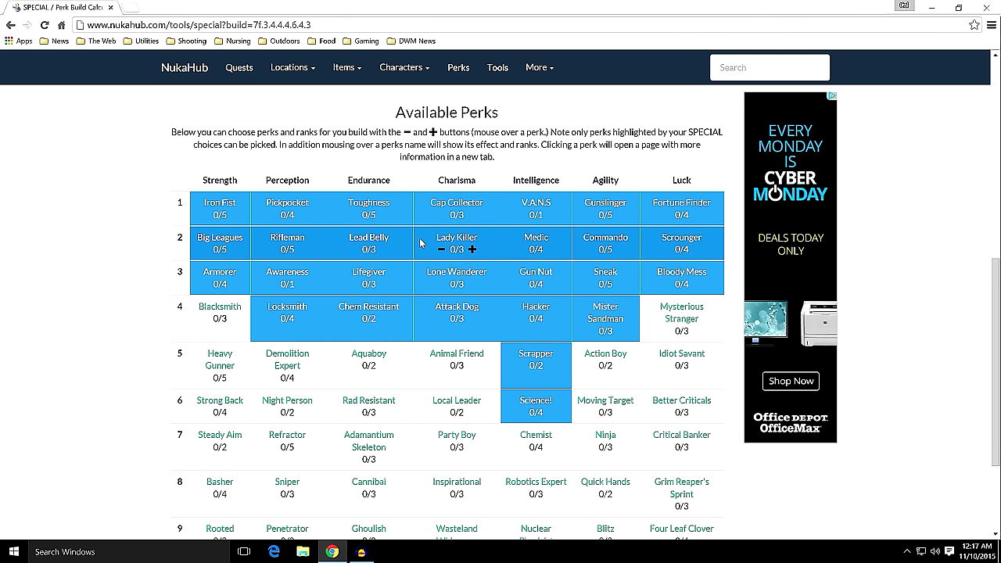
mouse_move(418, 317)
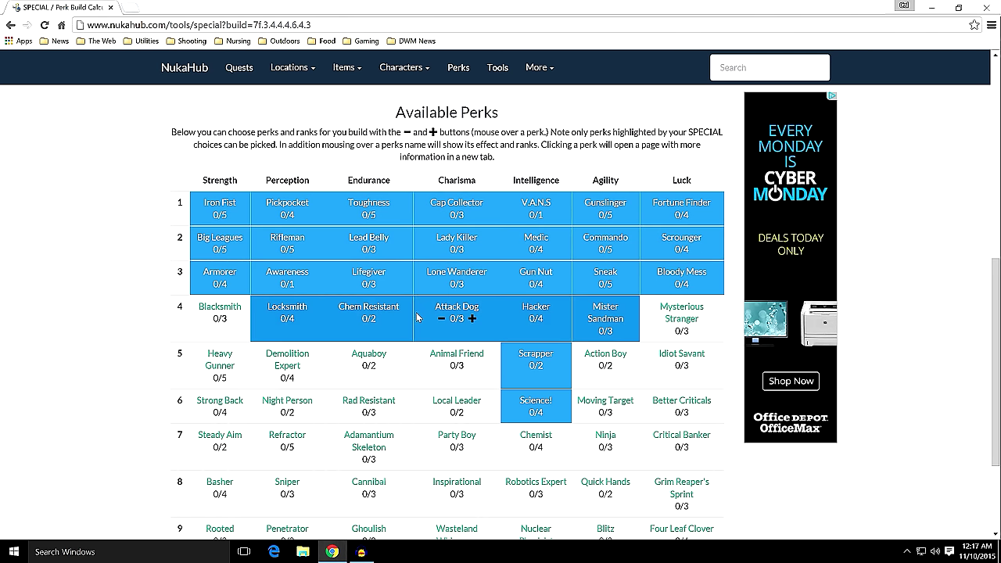
mouse_move(455, 313)
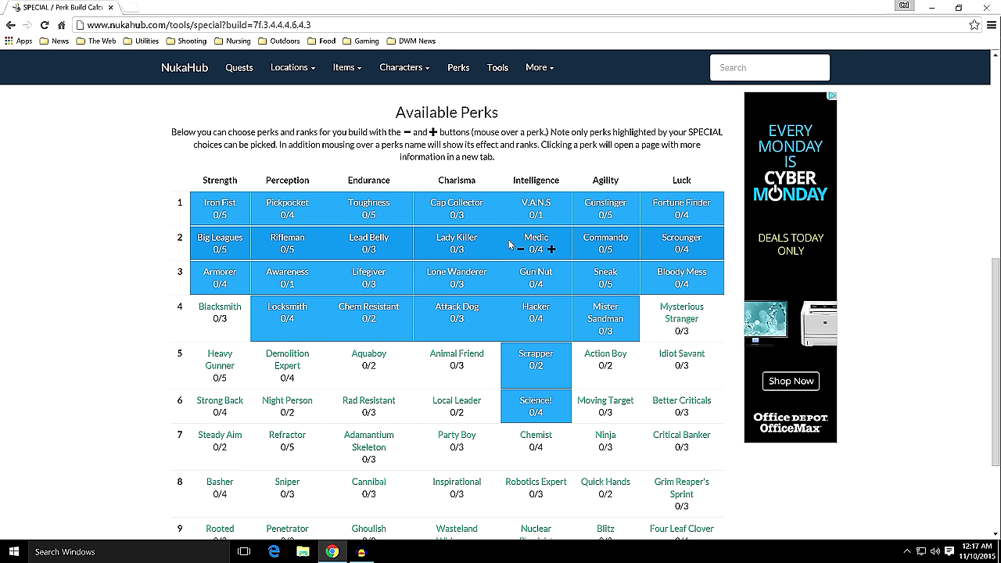
Step: Read the Intelligence perks from Medic to Science!, compare Armorer, and examine the highlighted Agility and Luck perks
mouse_move(533, 245)
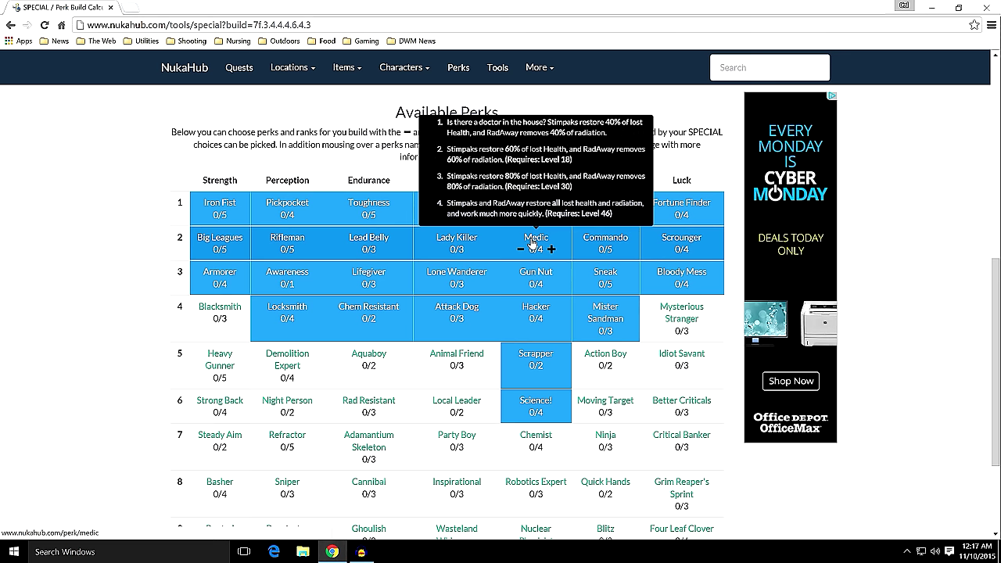
mouse_move(522, 276)
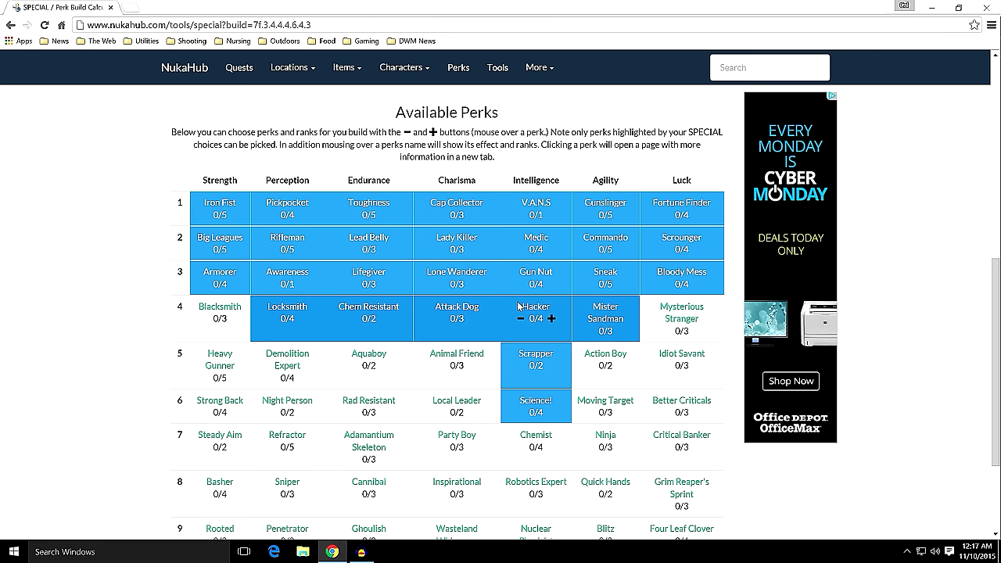
mouse_move(528, 309)
mouse_move(523, 358)
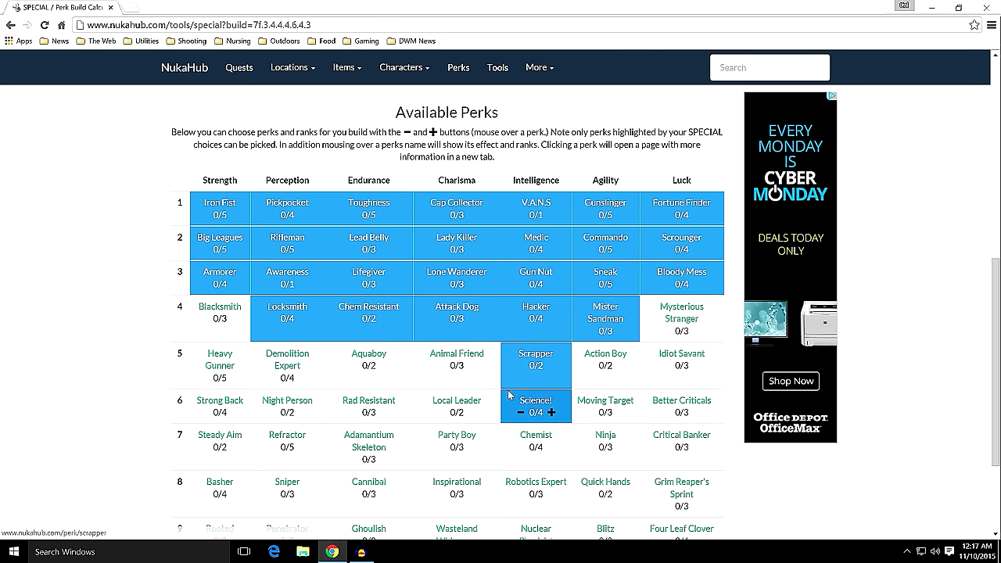
mouse_move(527, 405)
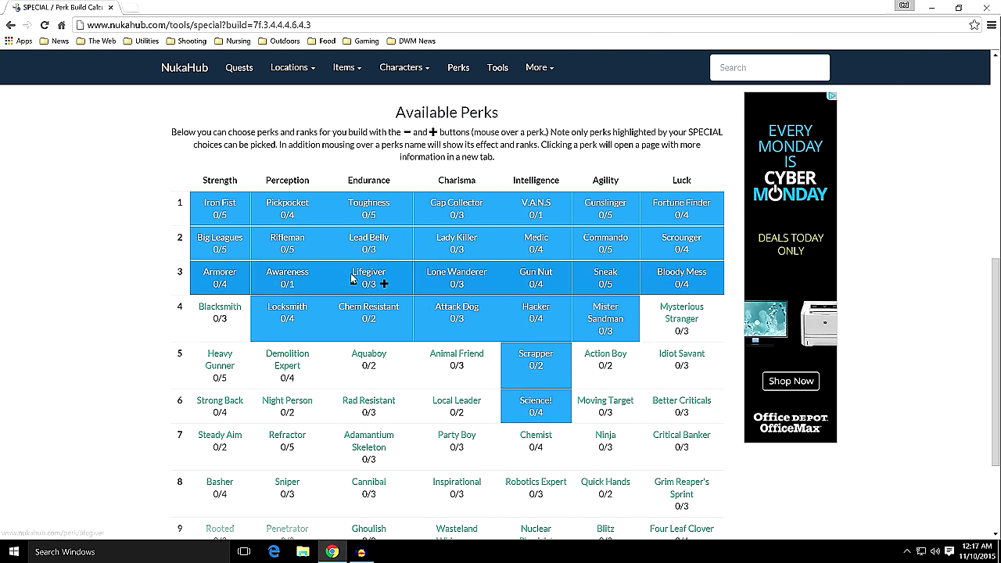
mouse_move(223, 272)
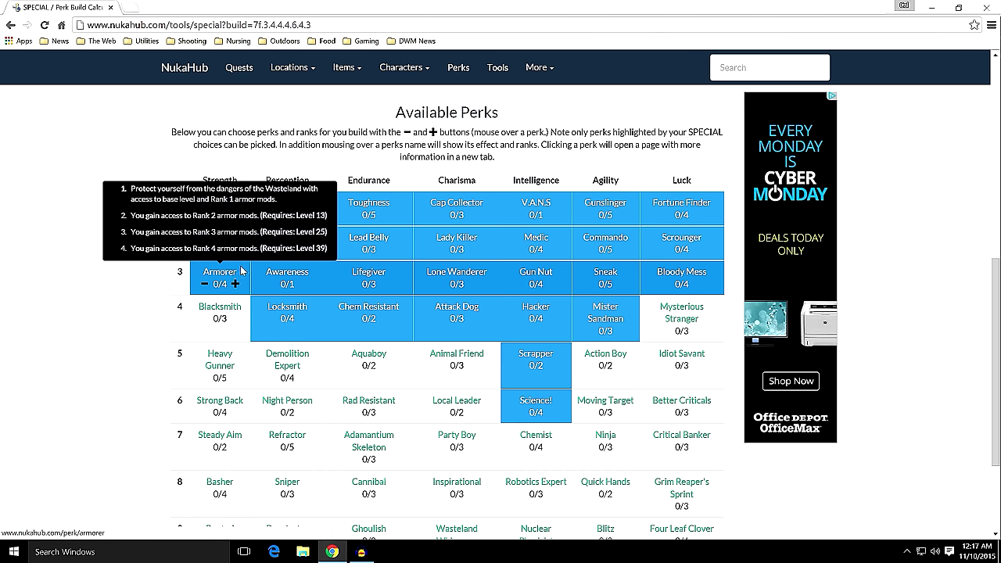
mouse_move(540, 200)
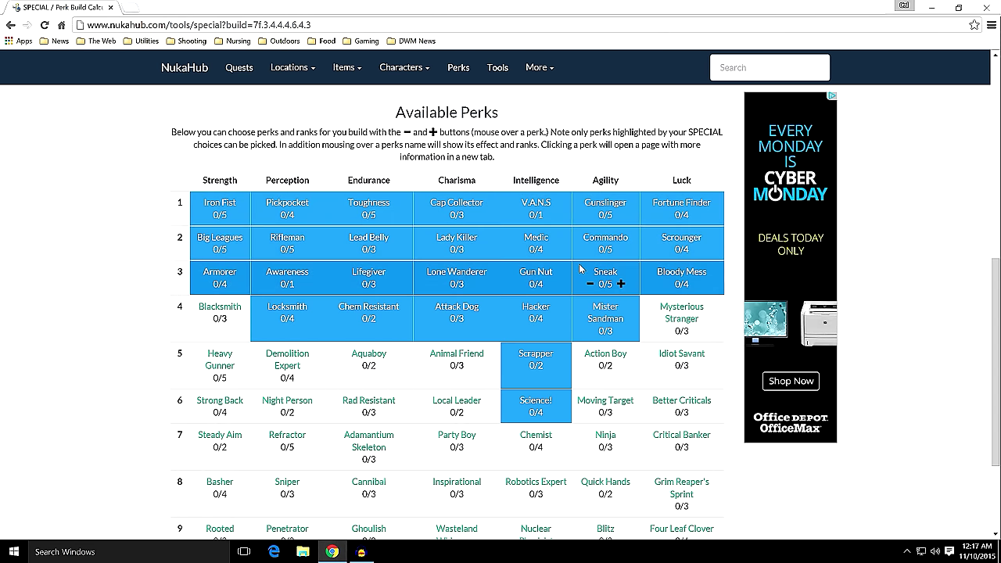
mouse_move(581, 310)
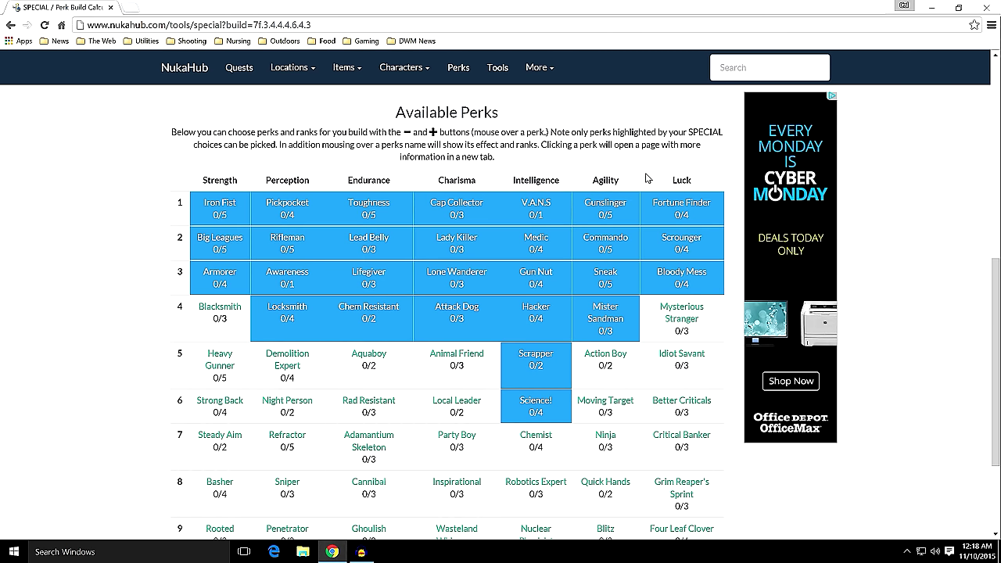
mouse_move(649, 235)
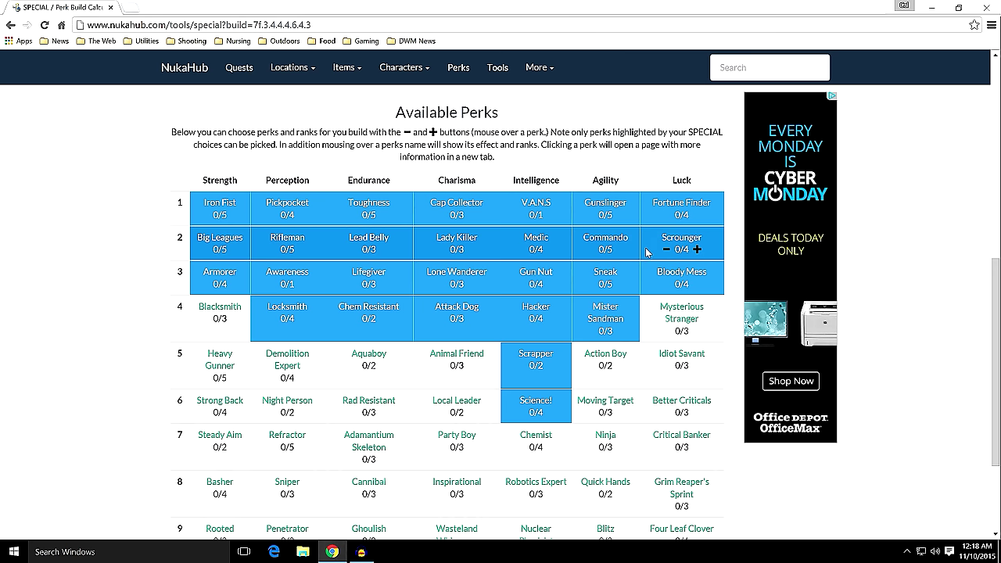
mouse_move(647, 278)
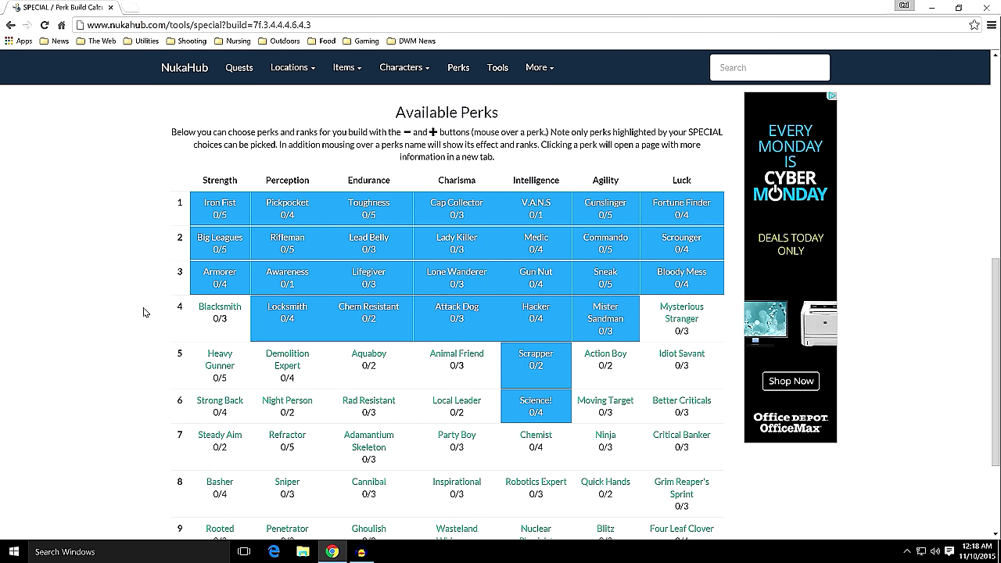
Step: Review the higher-tier perks, including Demolition Expert, Aquaboy, Animal Friend, Local Leader, Science!, Chemist and Robotics Expert
scroll(143, 312, "down", 1)
scroll(143, 313, "up", 1)
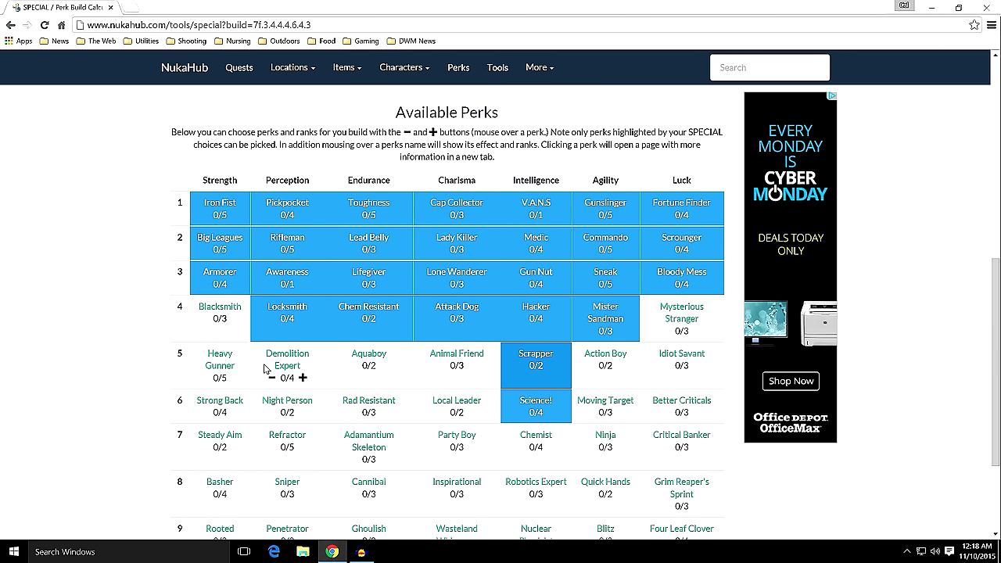
mouse_move(283, 368)
mouse_move(379, 360)
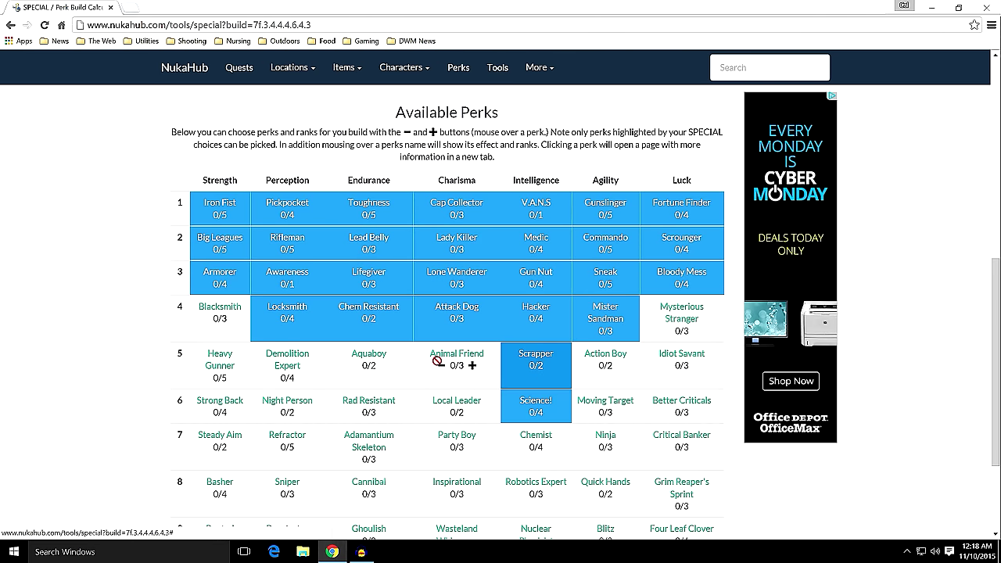
mouse_move(439, 362)
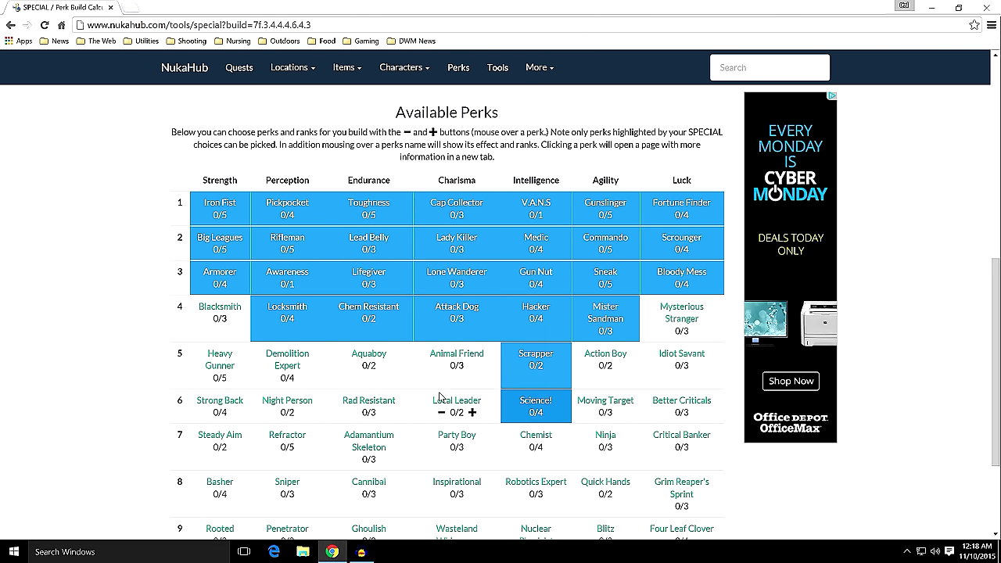
mouse_move(440, 401)
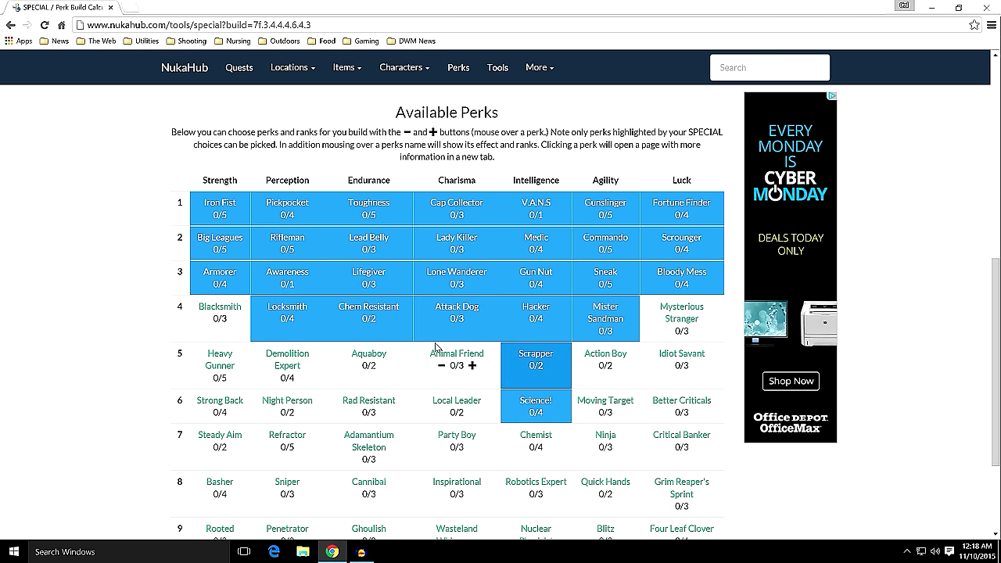
mouse_move(523, 407)
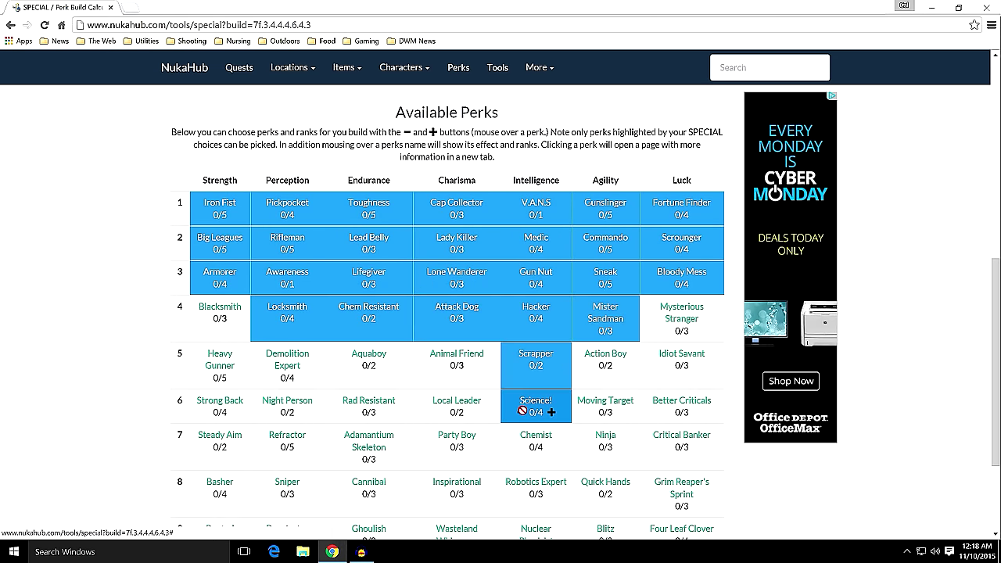
mouse_move(529, 442)
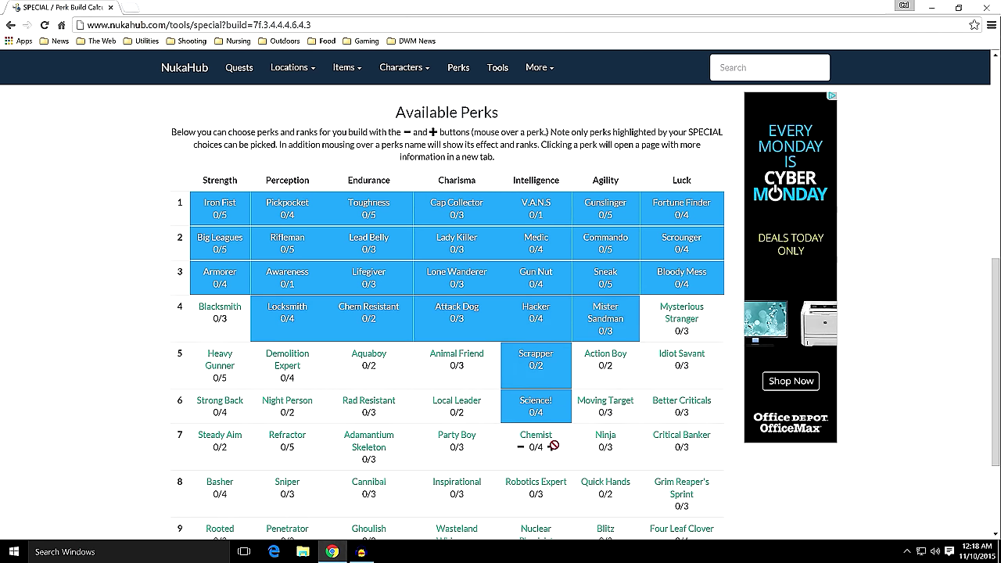
mouse_move(554, 488)
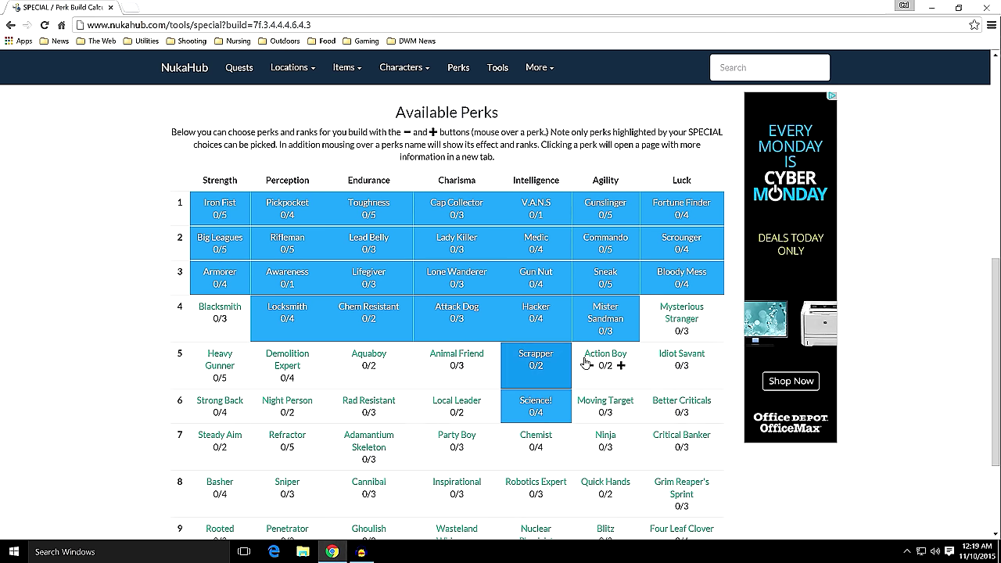
Step: Read the rank descriptions of the Action Boy, Mysterious Stranger, Better Criticals and Bloody Mess perks
mouse_move(596, 358)
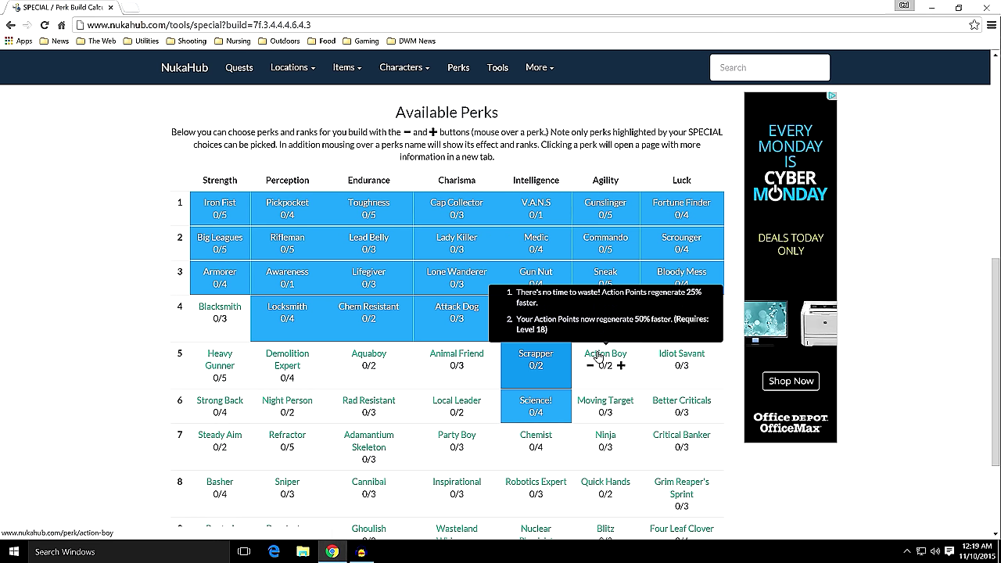
mouse_move(667, 312)
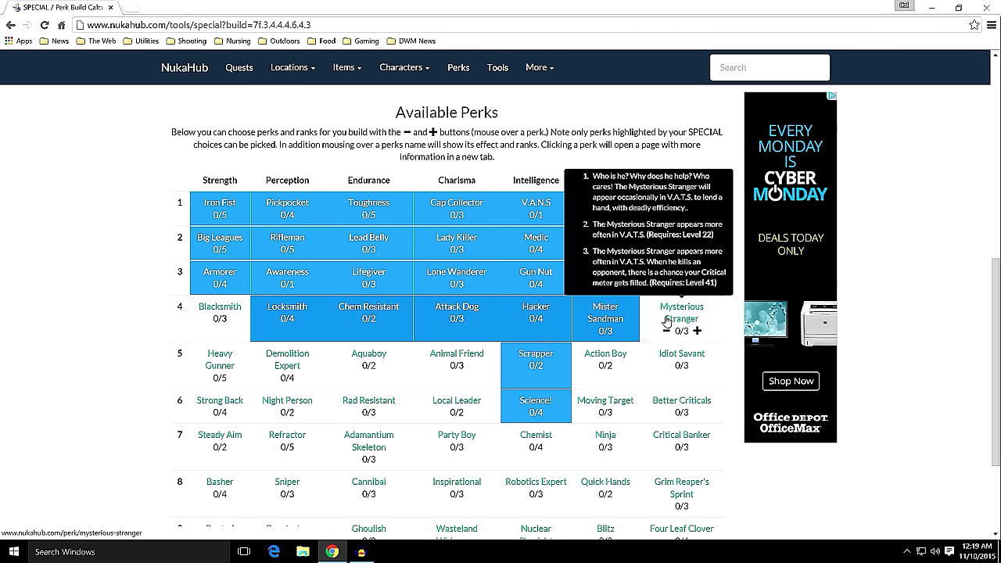
mouse_move(666, 406)
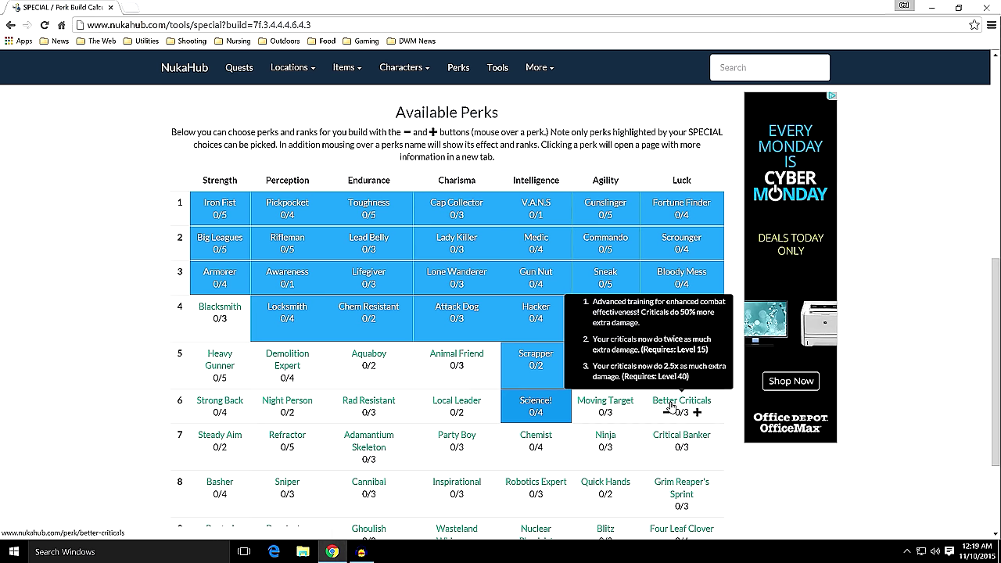
mouse_move(677, 274)
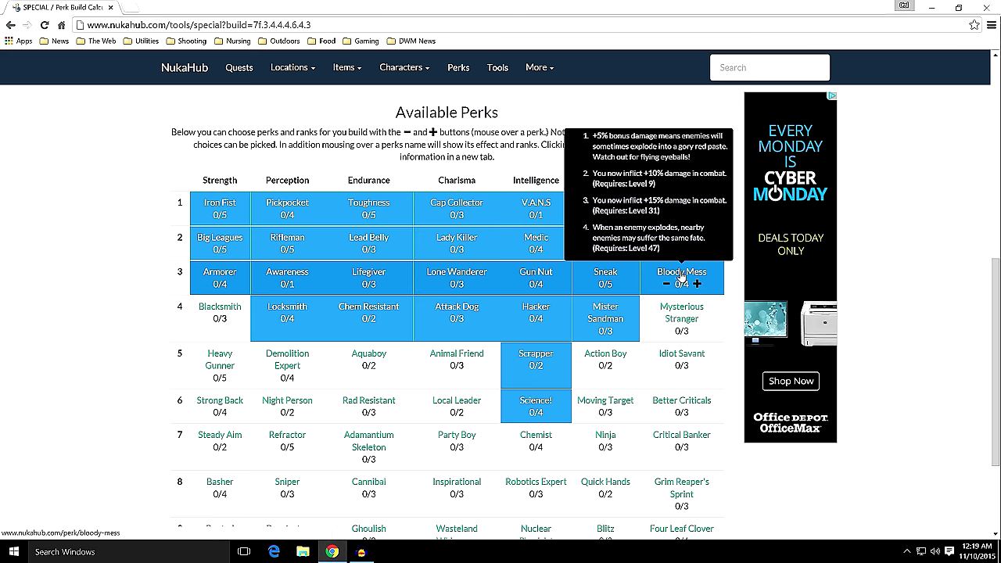
scroll(296, 200, "up", 5)
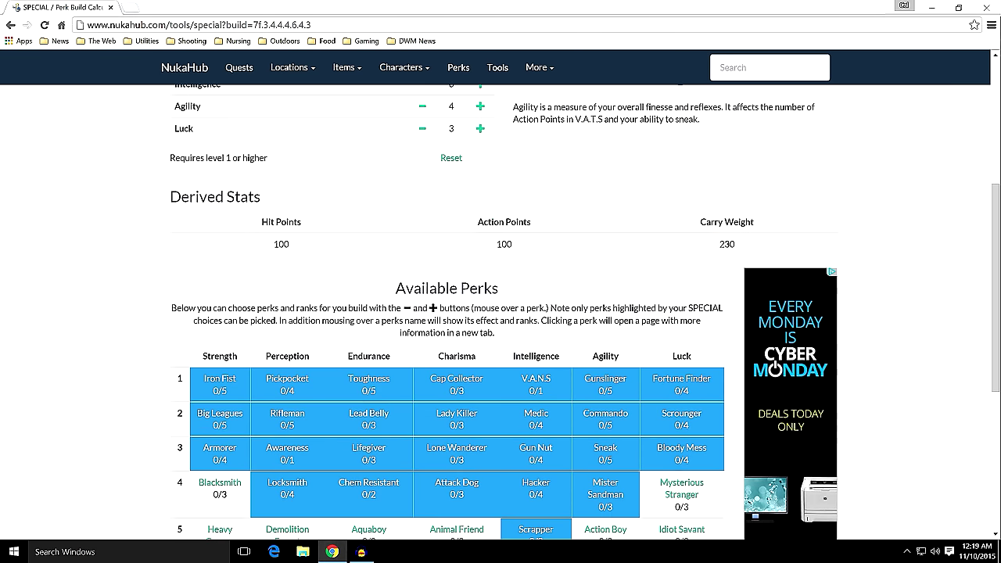
Step: Minimize the browser, start the Fallout 4 launcher from the desktop, and open its advanced graphics options
left_click(931, 11)
double_click(862, 23)
left_click(690, 228)
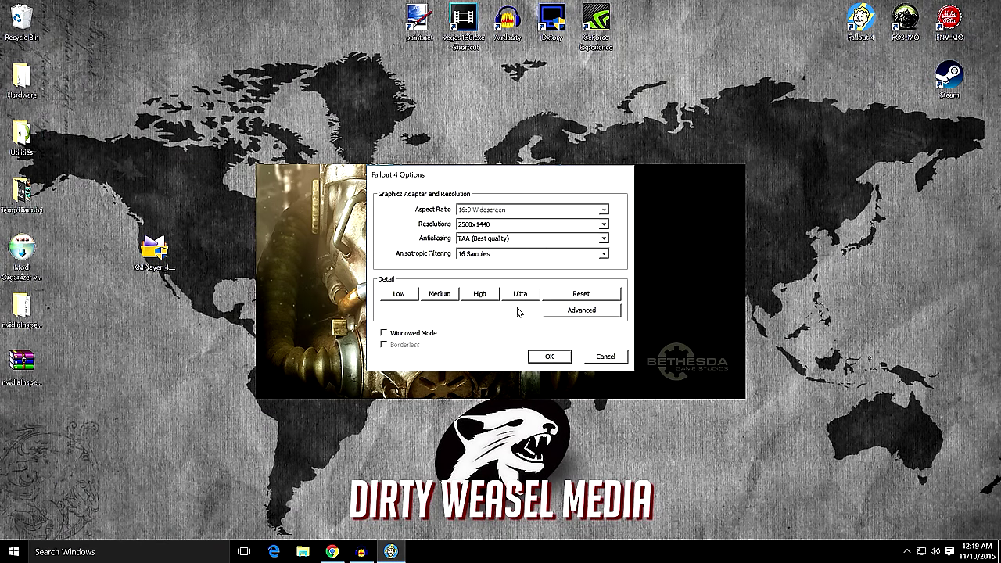
left_click(562, 313)
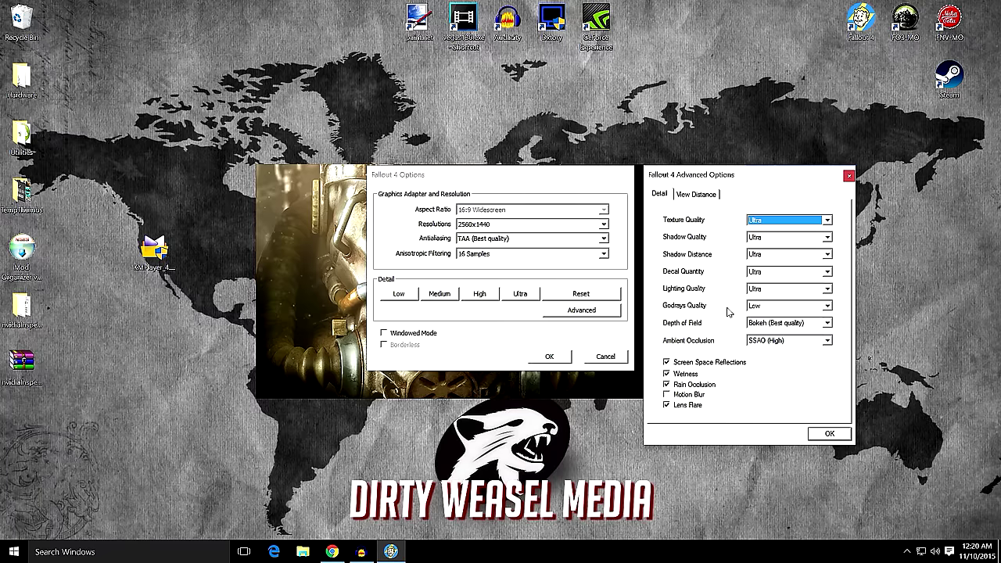
Step: Keep Depth of Field at Bokeh (Best quality), review the view distance settings, and accept the advanced and main graphics options
left_click(827, 326)
left_click(828, 328)
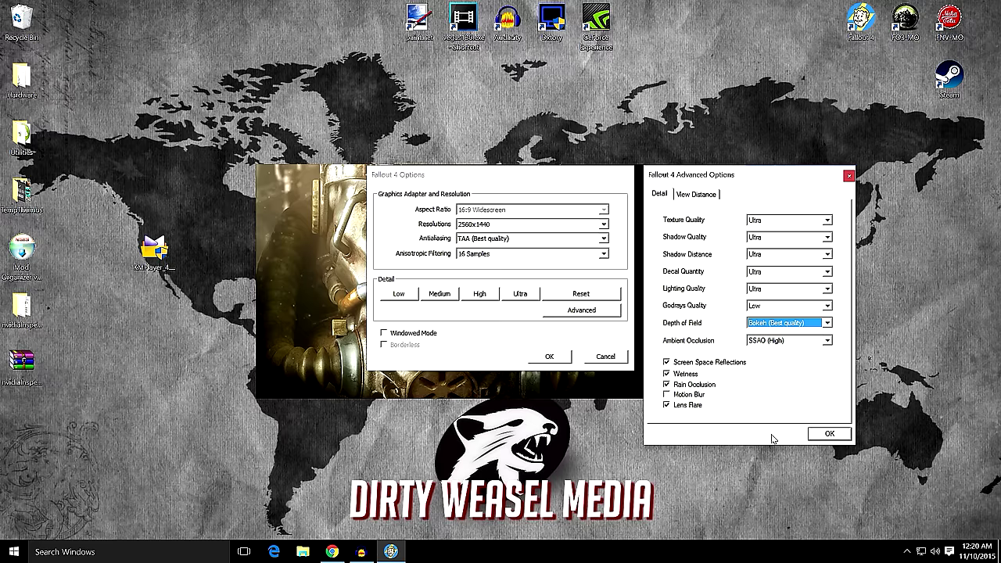
left_click(694, 196)
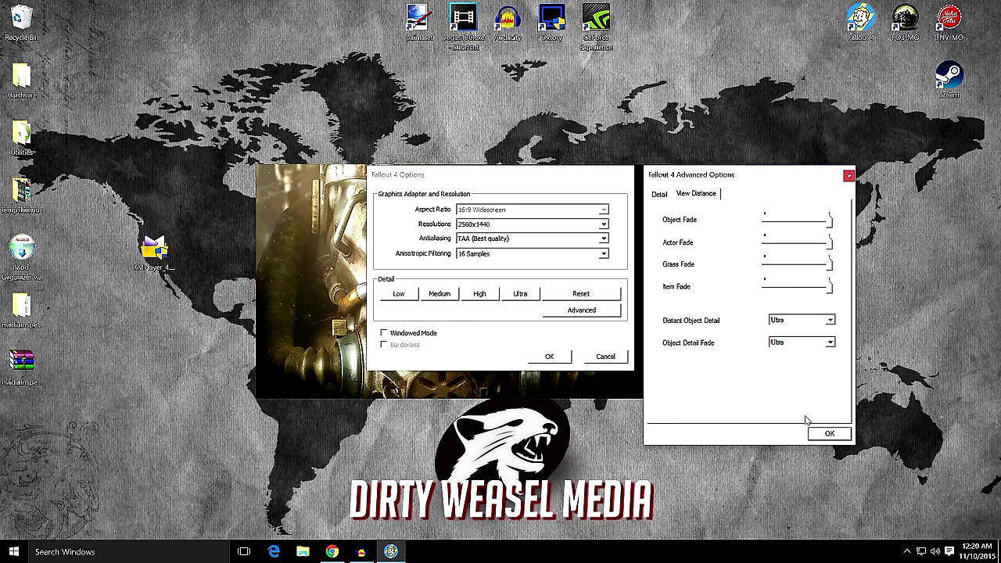
left_click(818, 433)
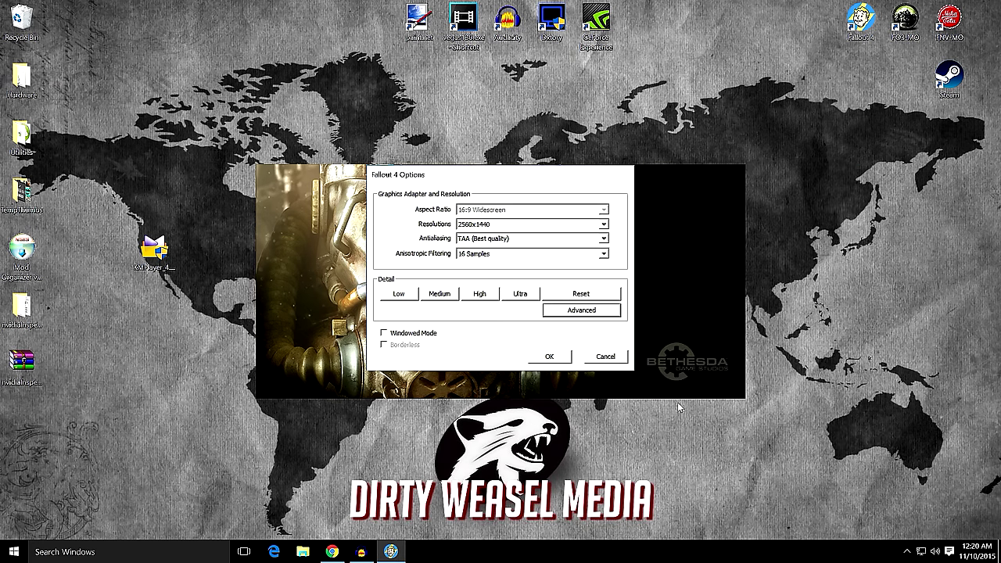
left_click(557, 359)
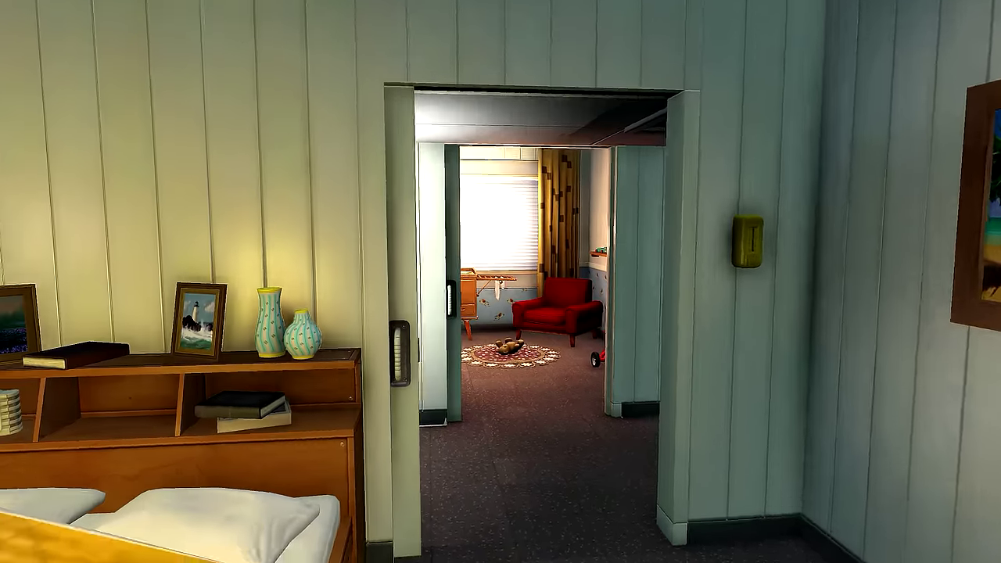
key("w")
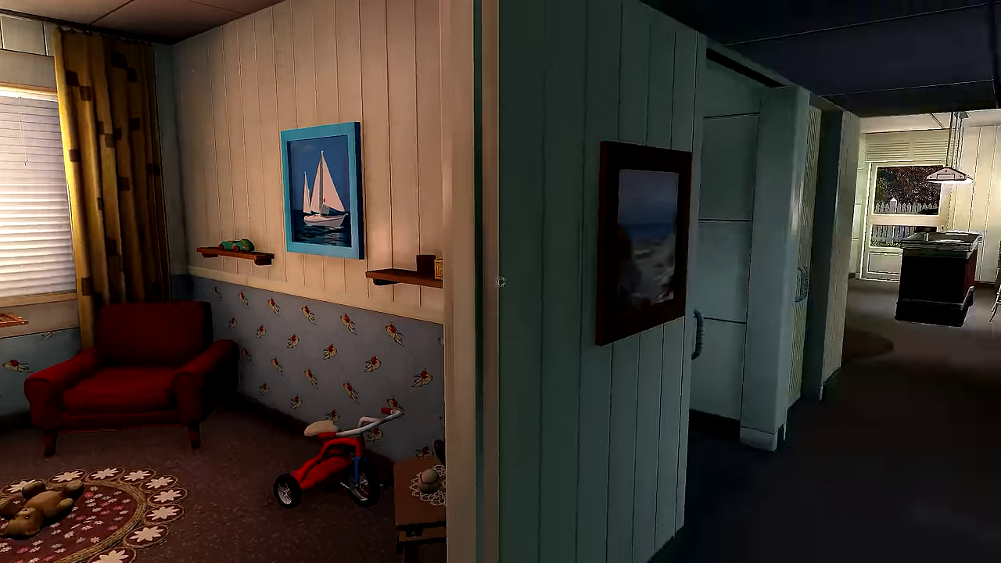
key("w")
key("w")
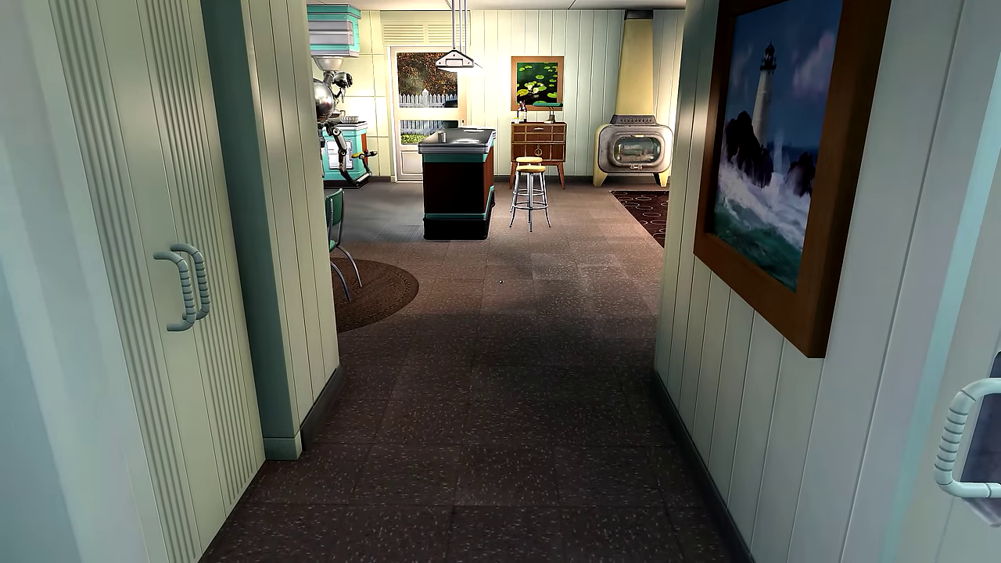
key("w")
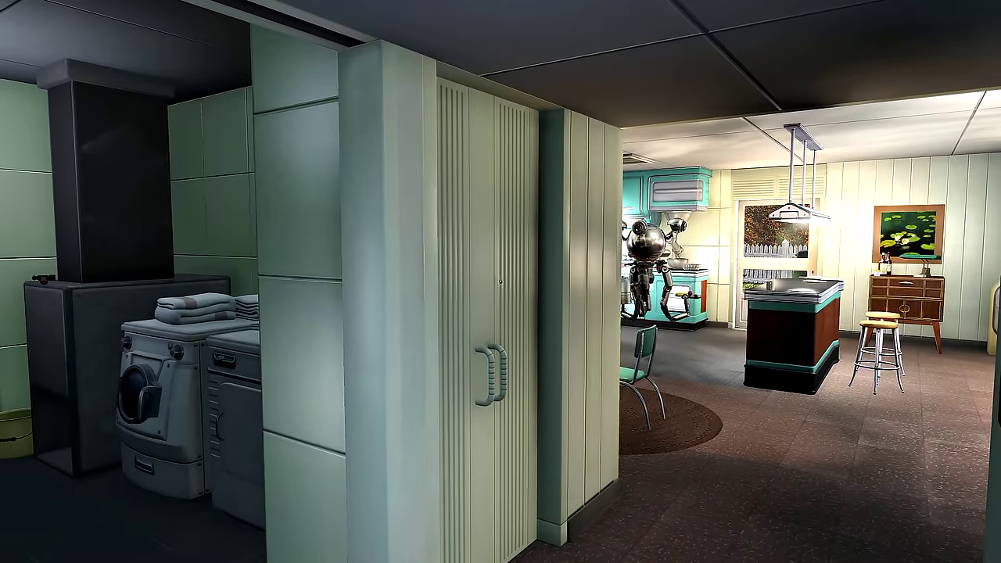
key("w")
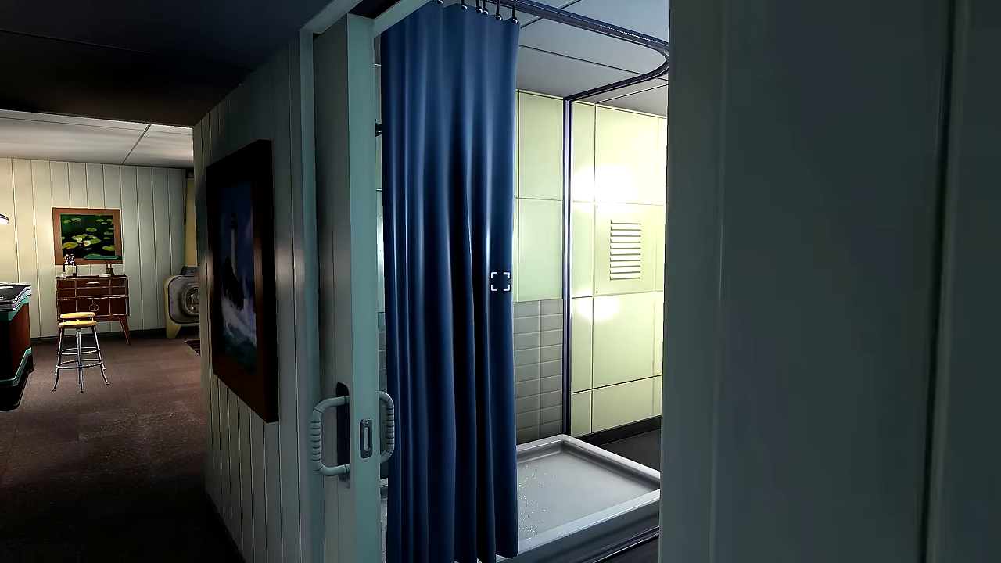
key("w")
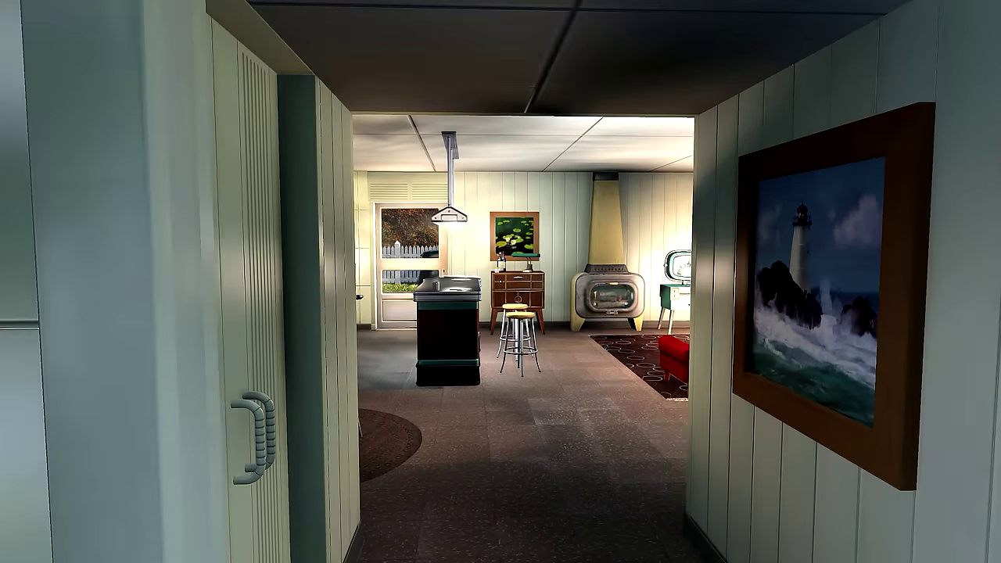
key("w")
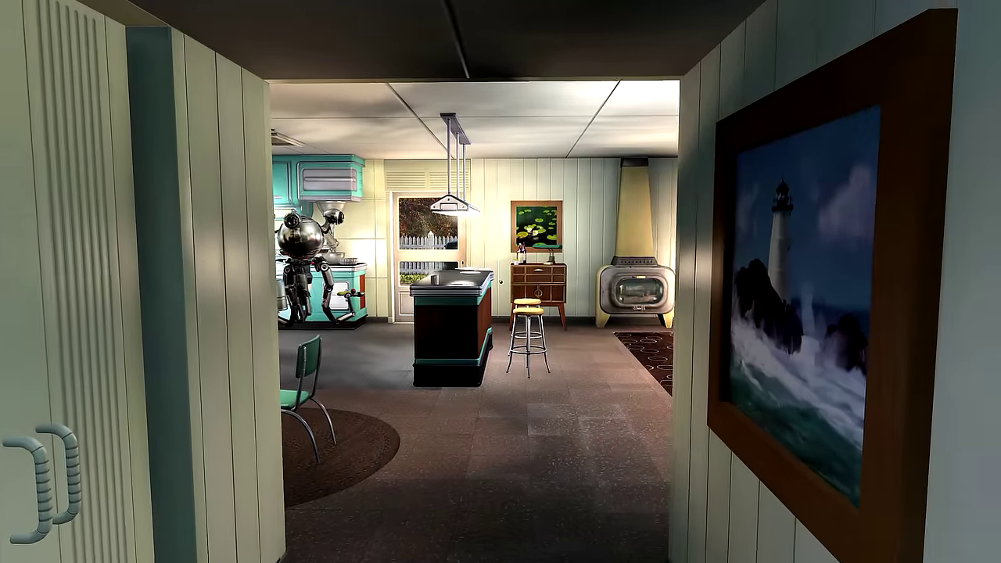
key("w")
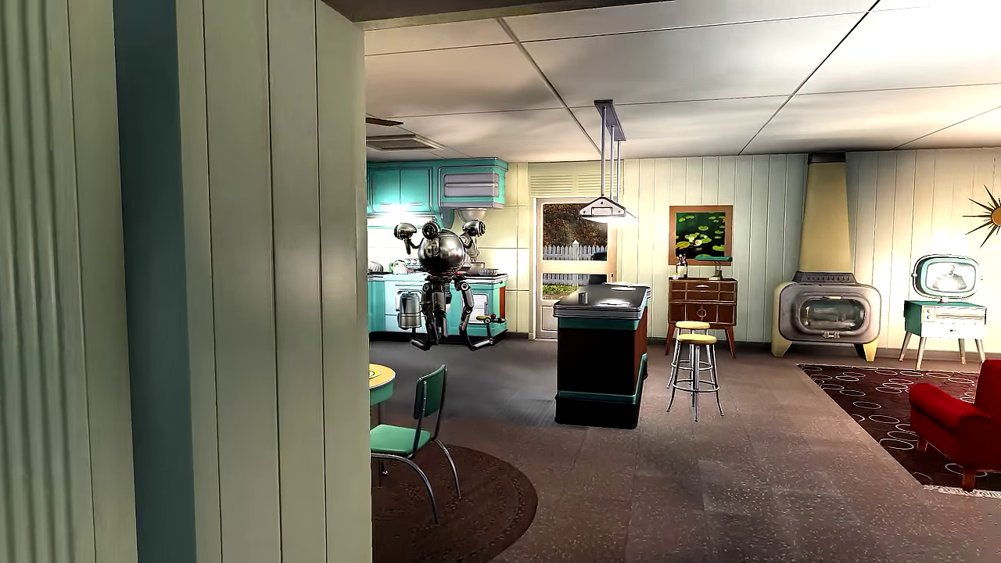
key("w")
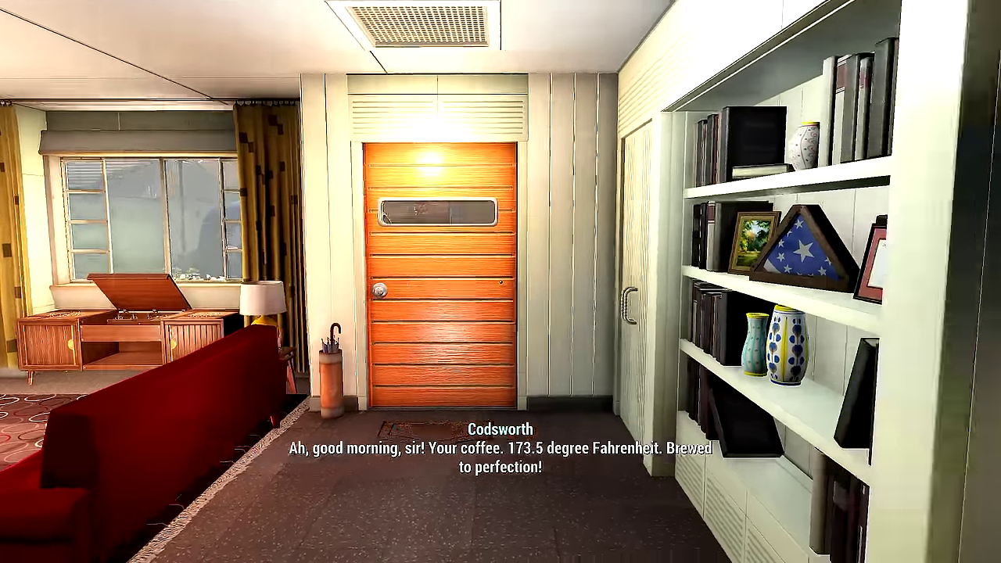
key("w")
key("w")
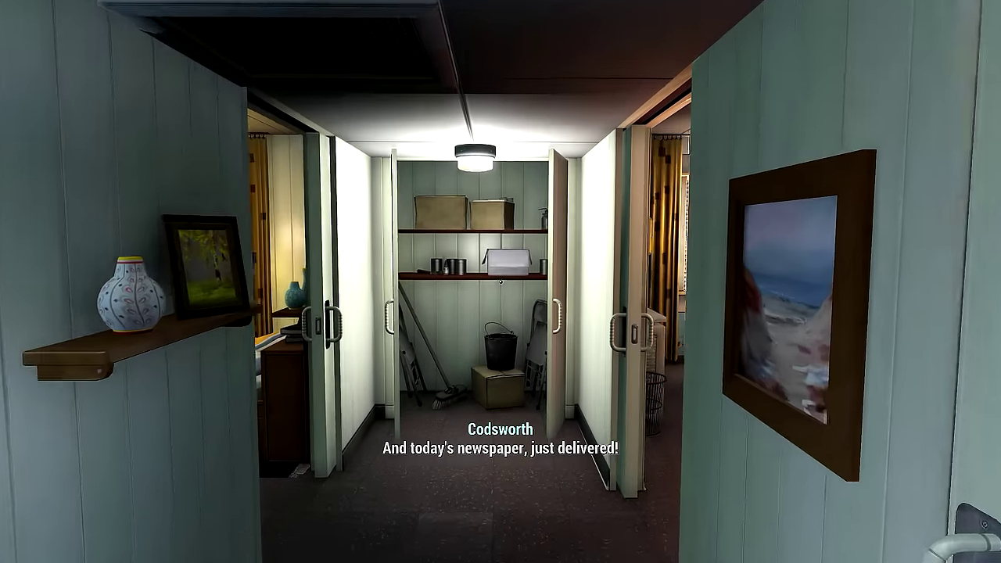